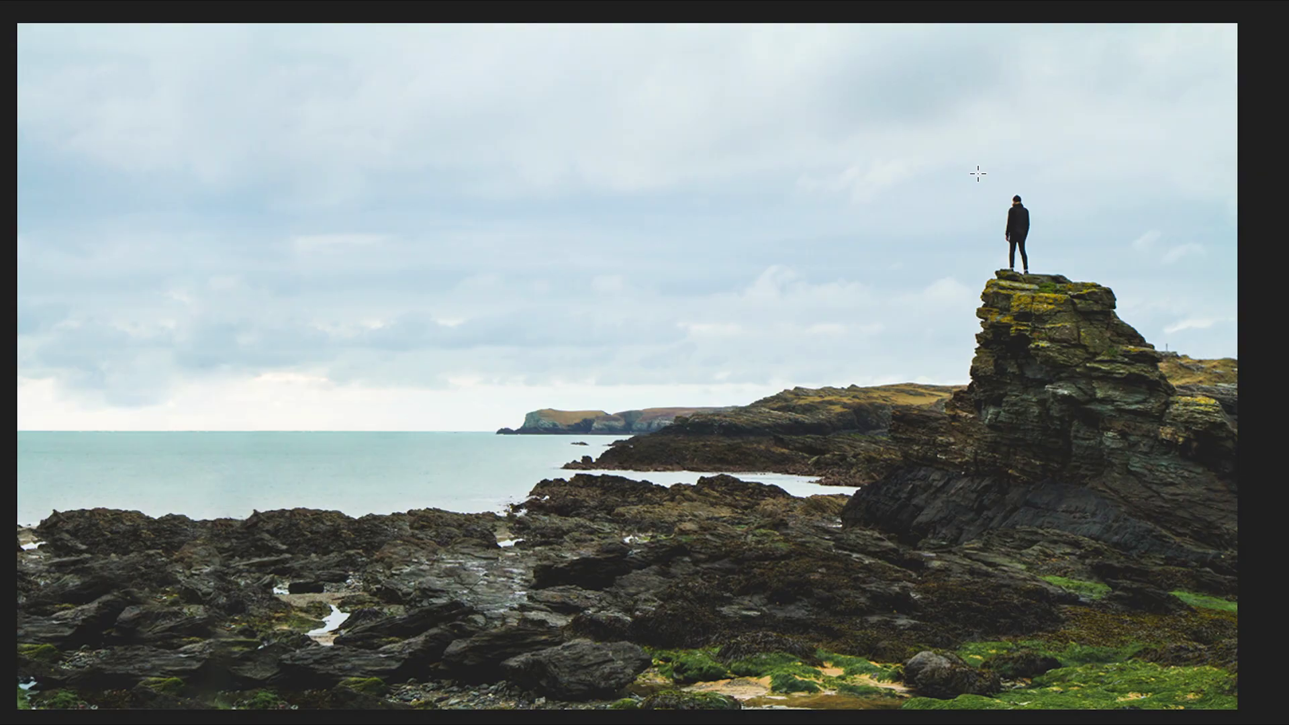
Step: Select the rectangular area around the man on the cliff and remove him with a Content-Aware fill
drag(977, 178, 1070, 291)
right_click(1031, 260)
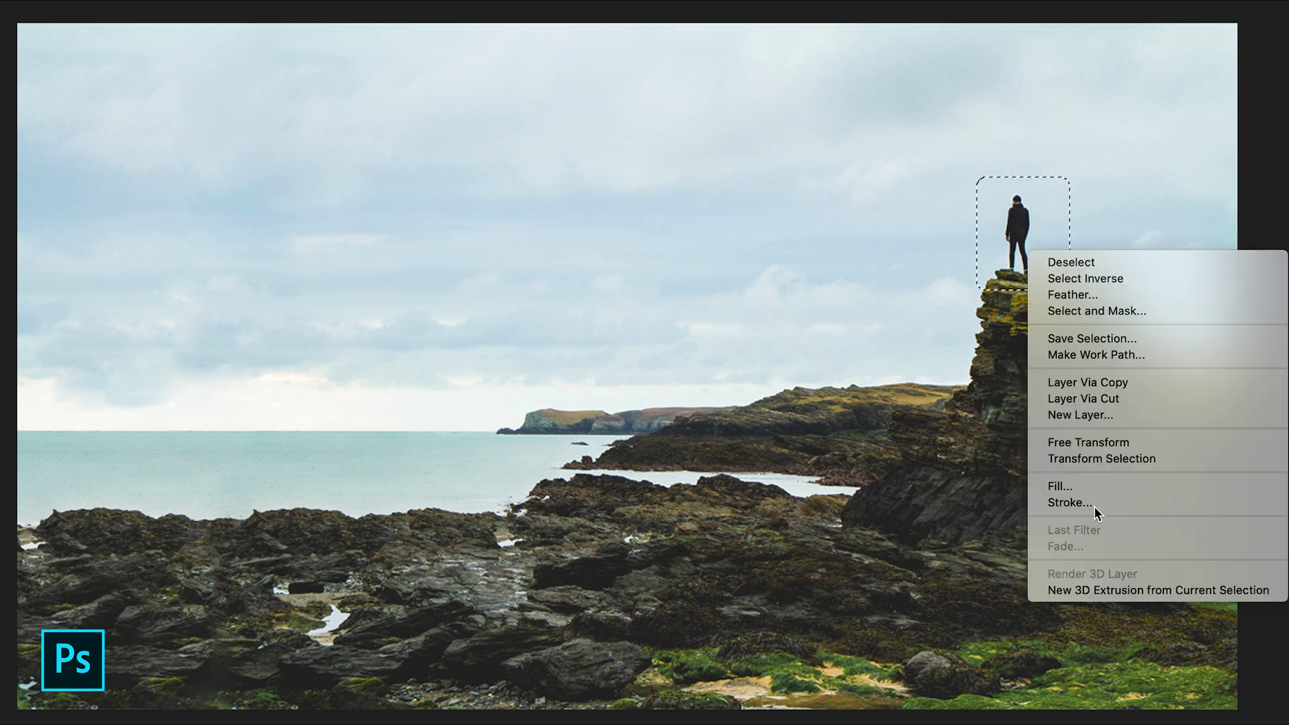
click(1075, 485)
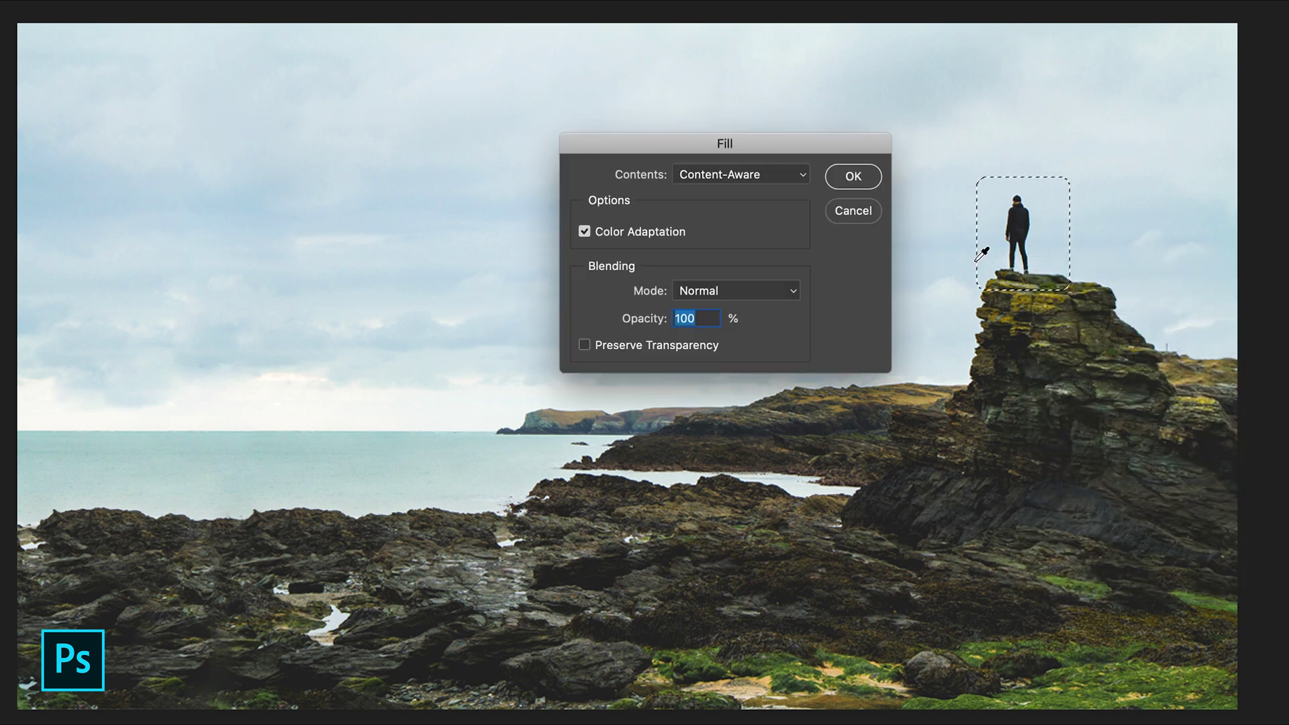
click(854, 177)
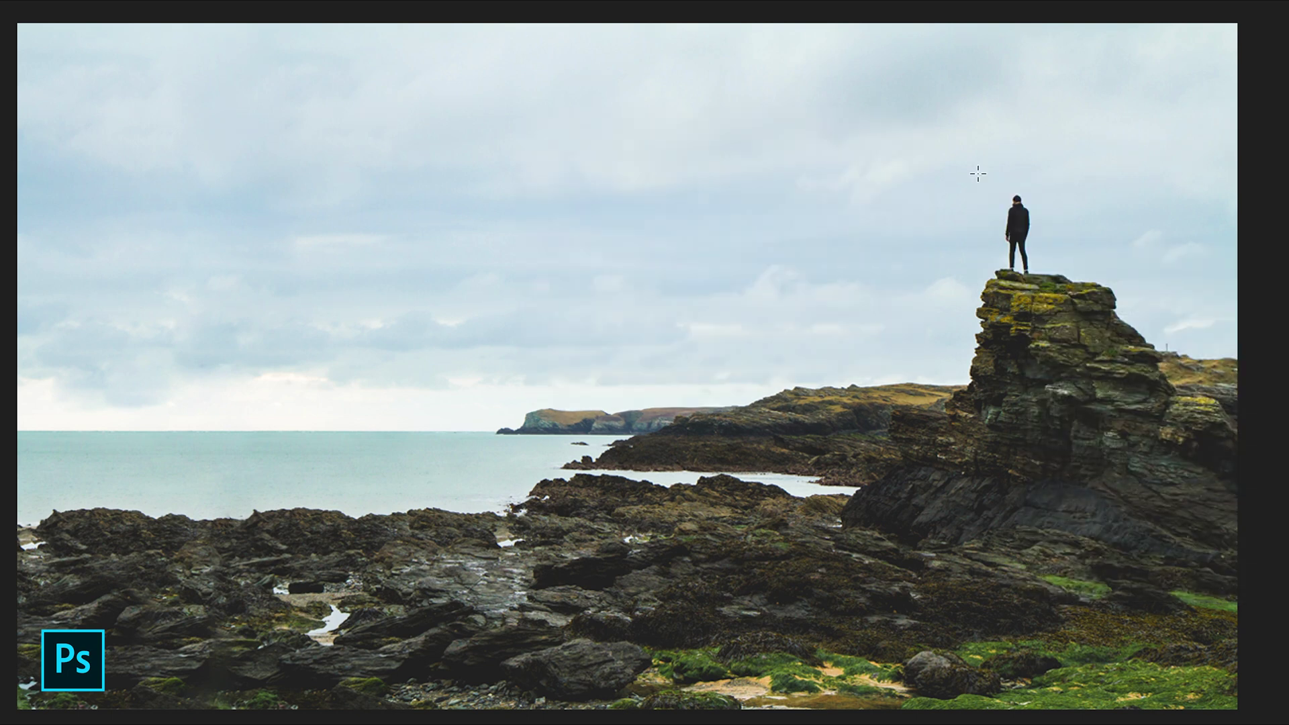
drag(977, 174, 1069, 289)
right_click(1029, 253)
click(1074, 485)
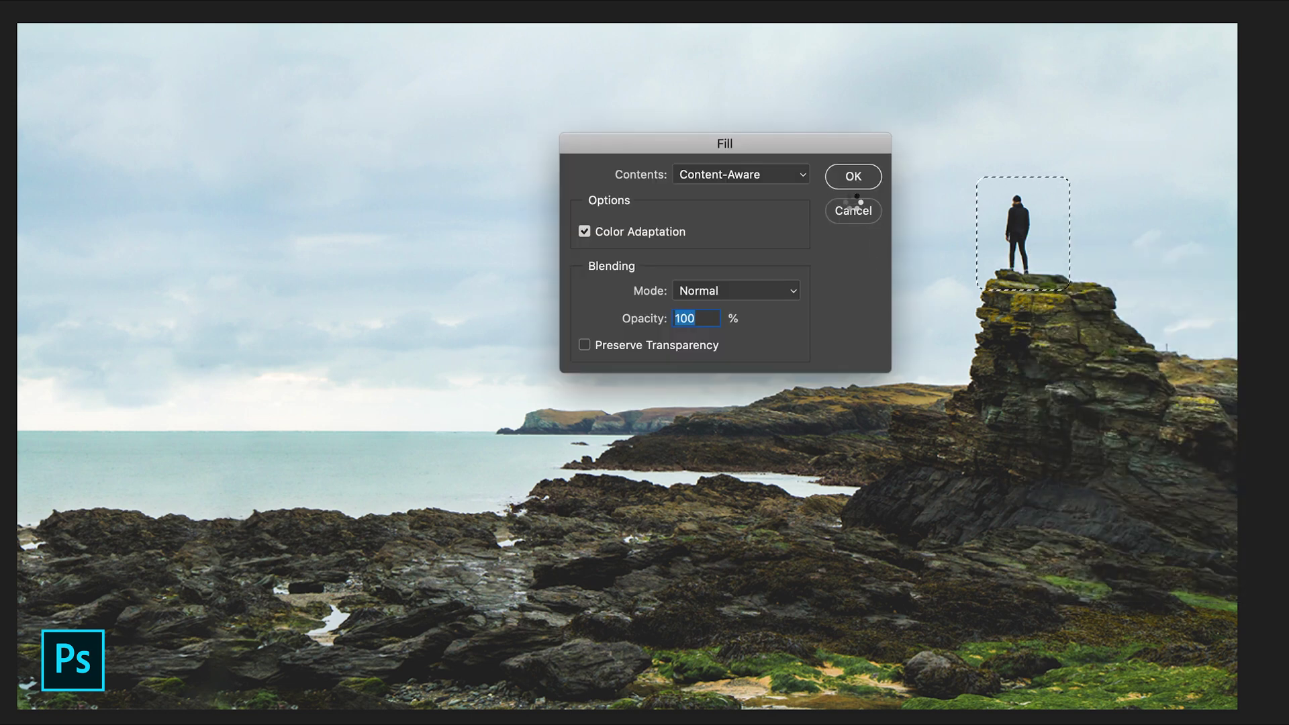
click(855, 182)
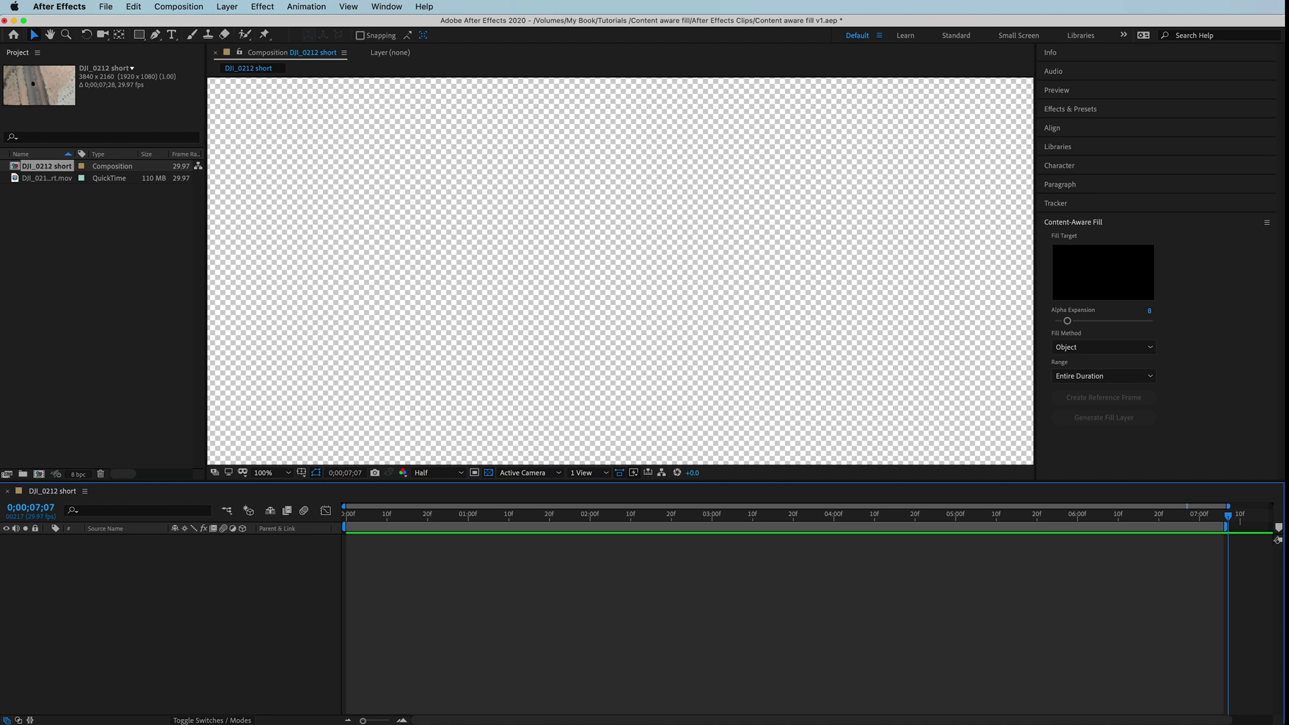
Step: Switch to After Effects, add DJI_0212 short.mov from the Tutorials folder to the DJI_0212 short composition, and play it through
key(super+Tab)
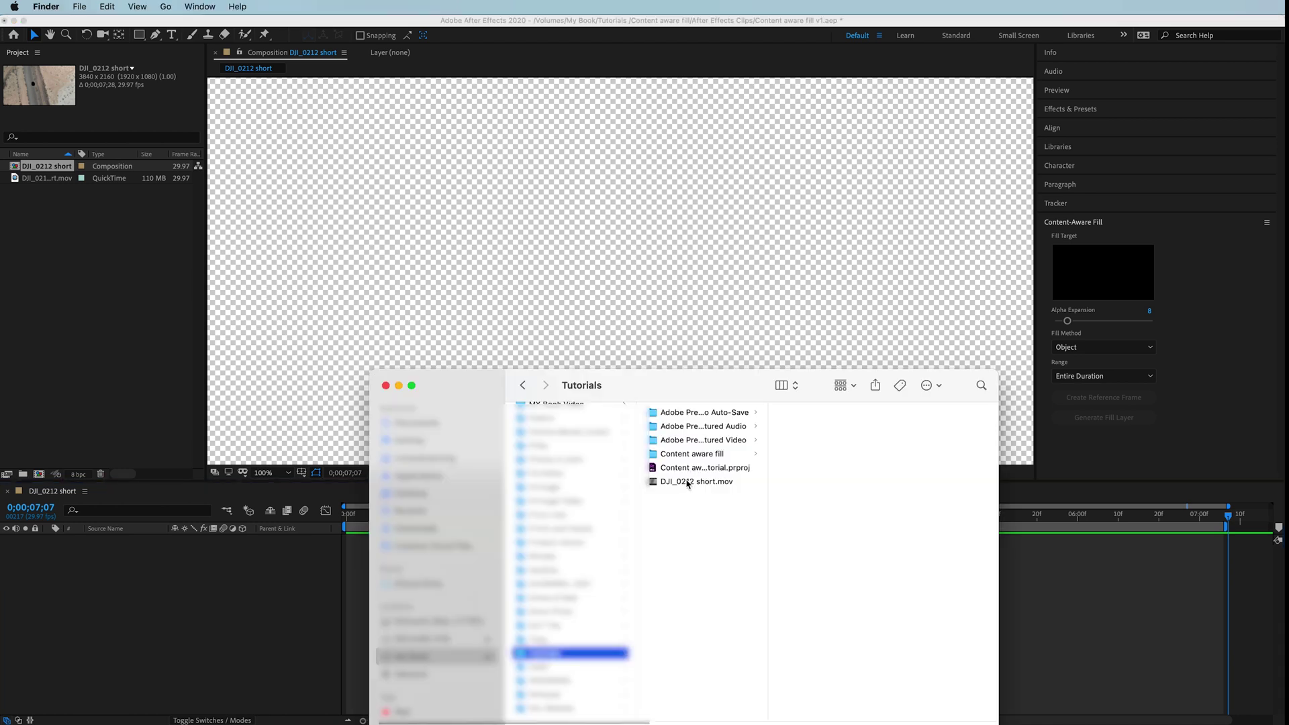
click(689, 482)
drag(688, 482, 84, 280)
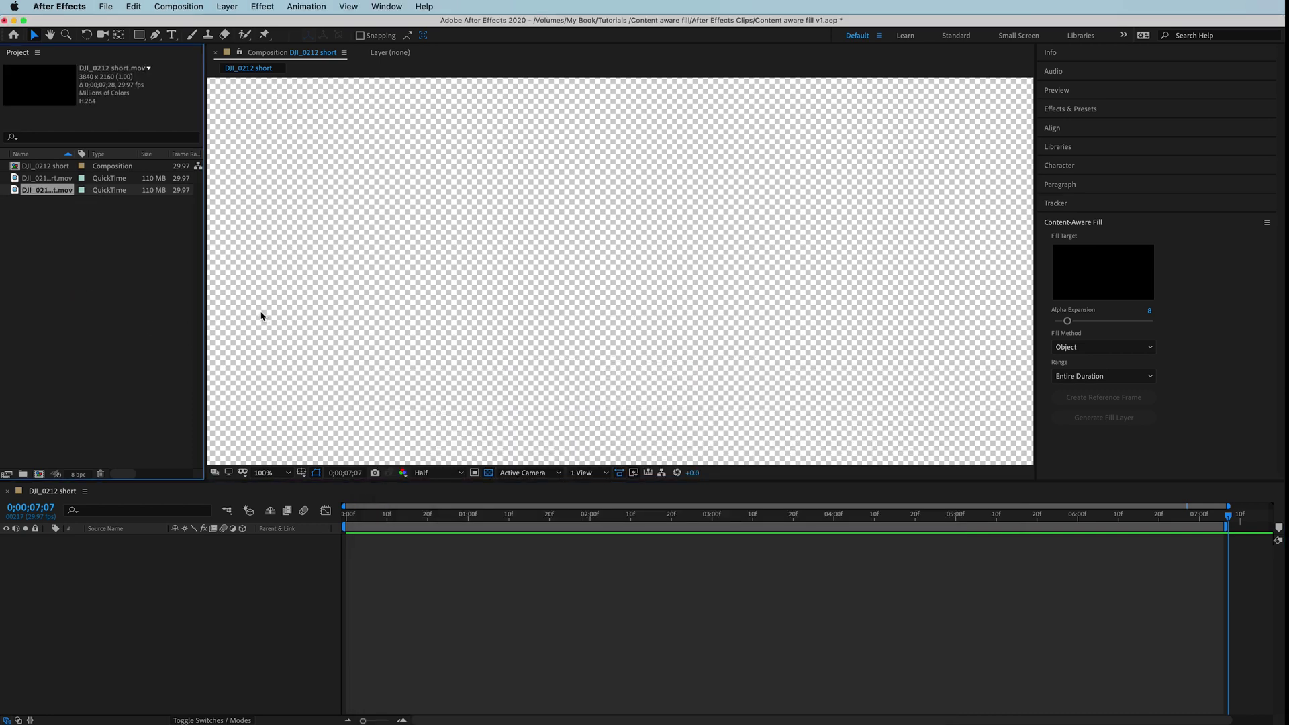
drag(53, 200, 437, 593)
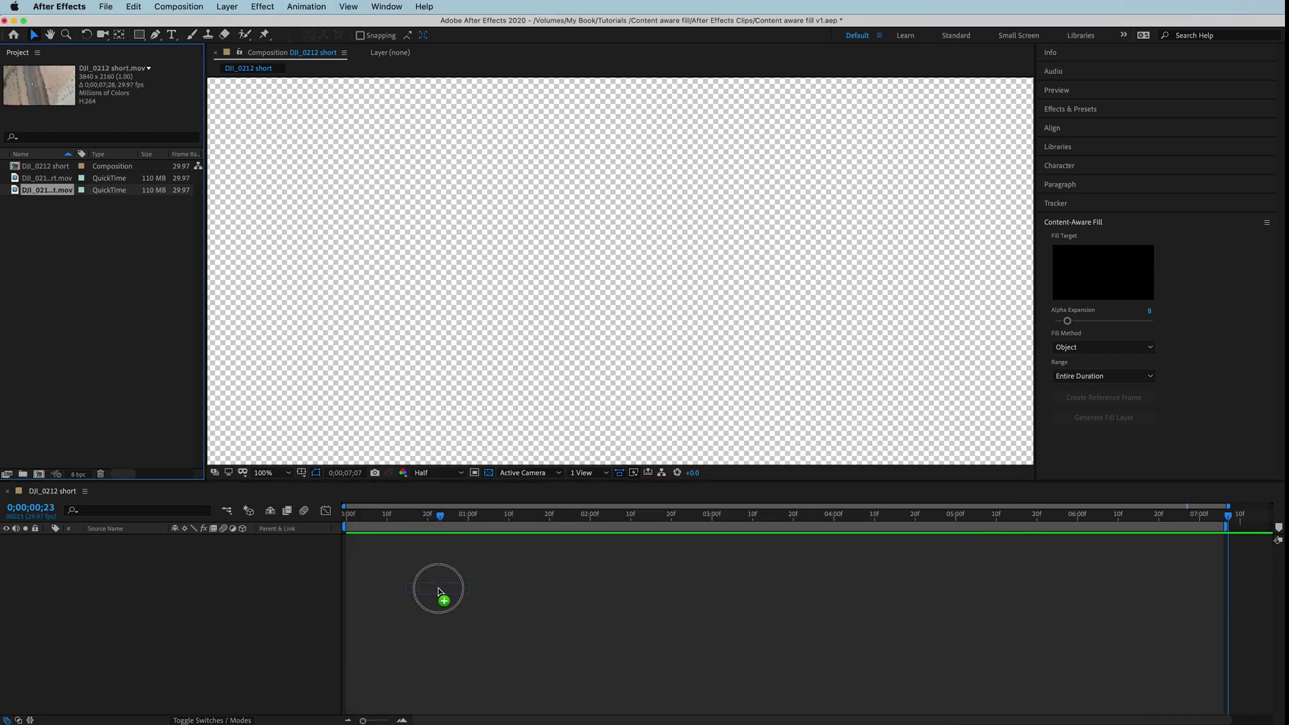
key(space)
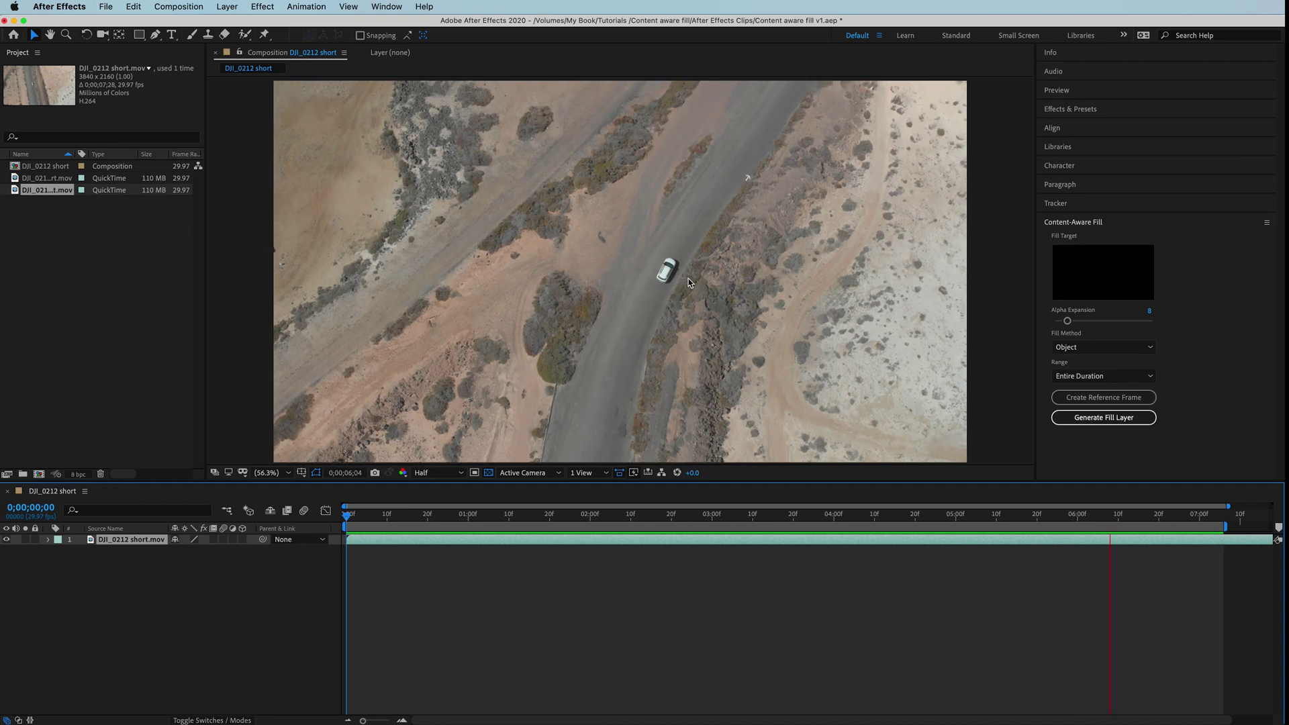
key(space)
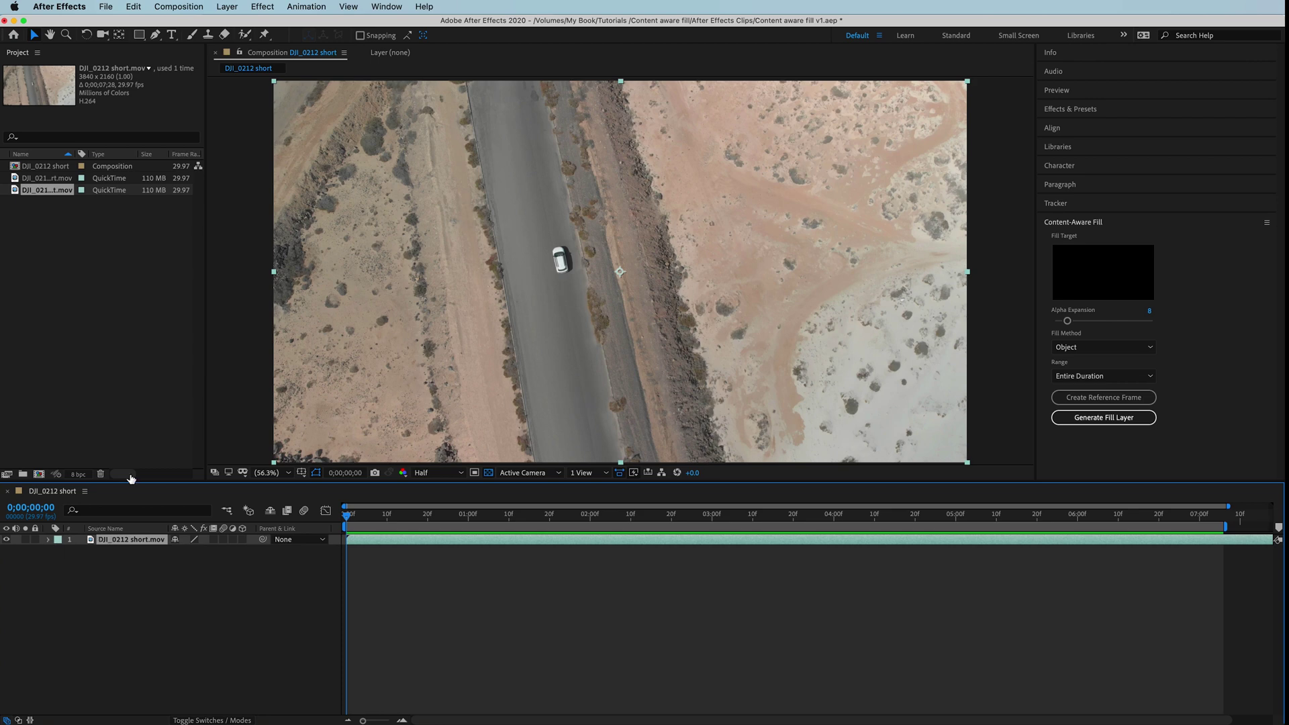
Step: Draw a straight-sided Pen mask closely around the white car and set its mode to Subtract
click(157, 36)
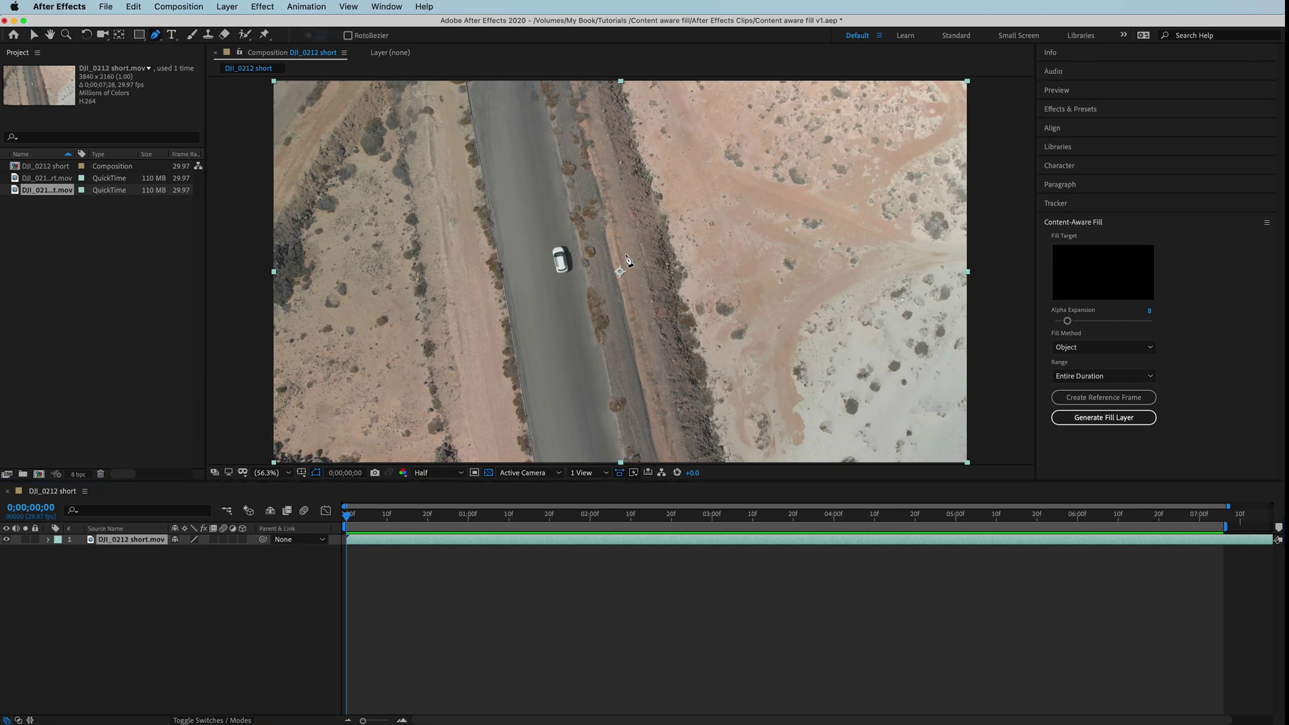
click(558, 238)
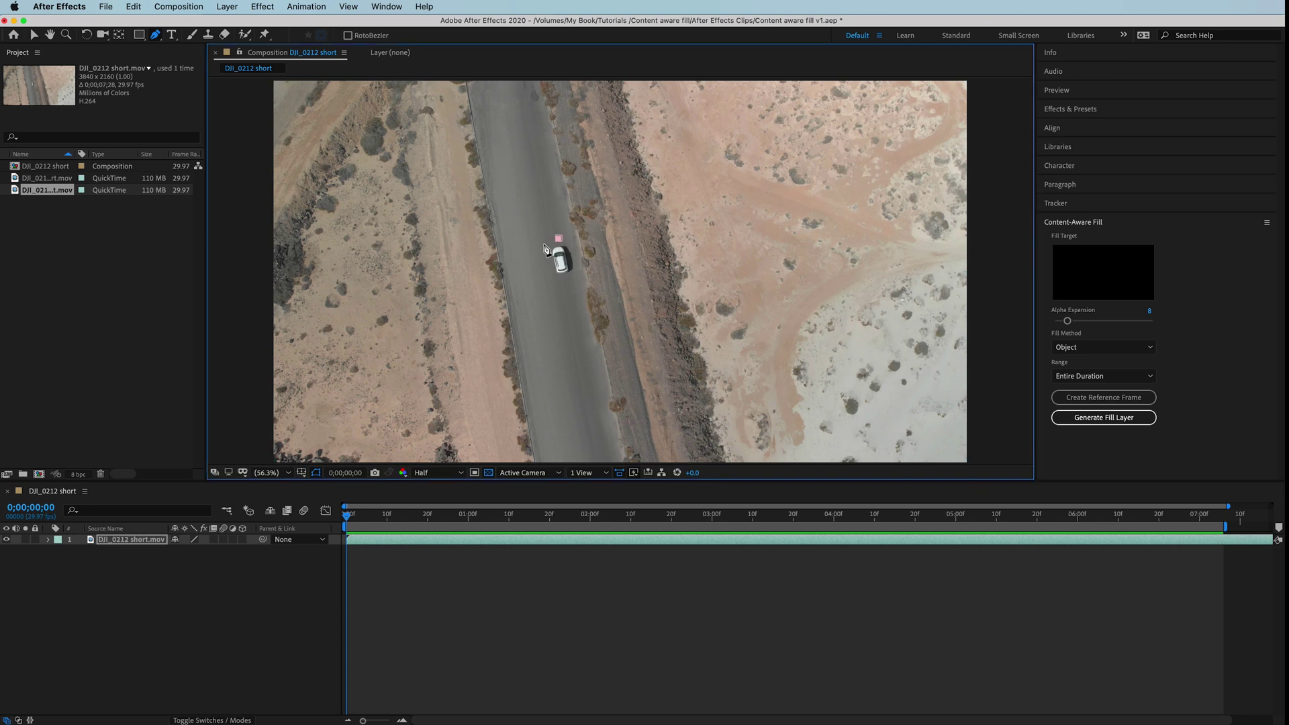
click(572, 282)
click(559, 239)
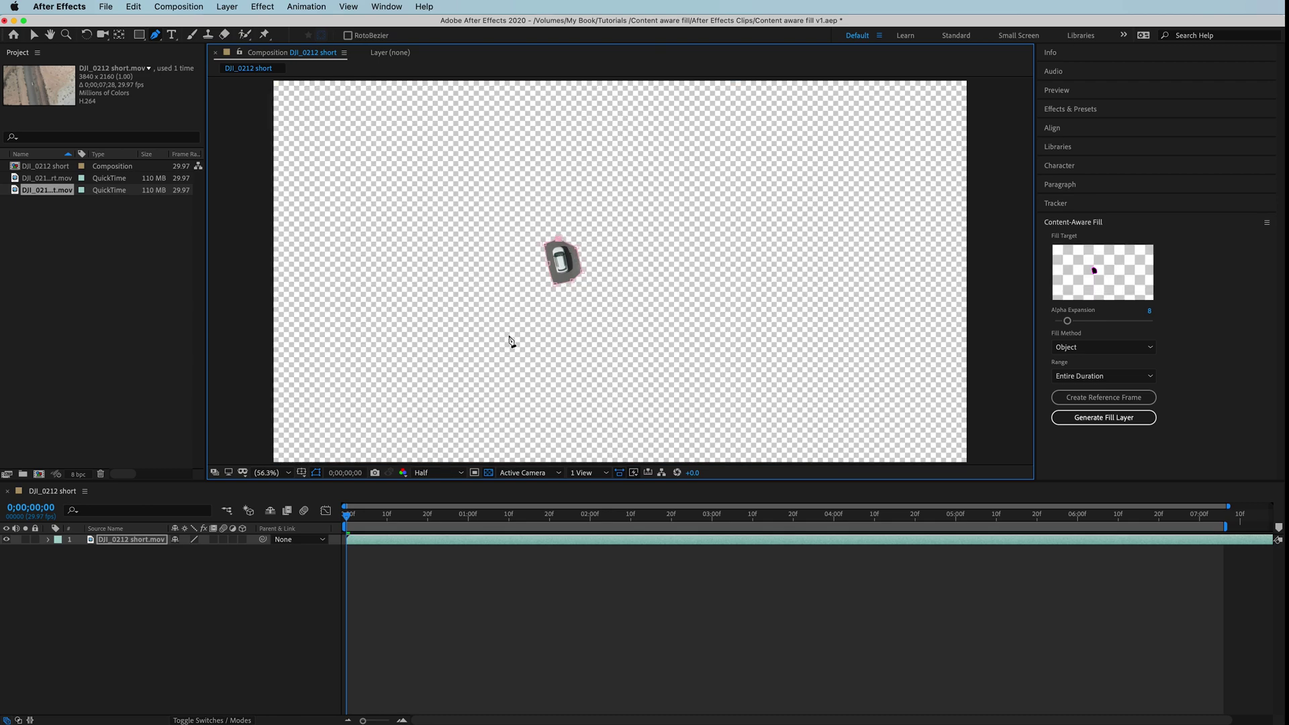
click(49, 541)
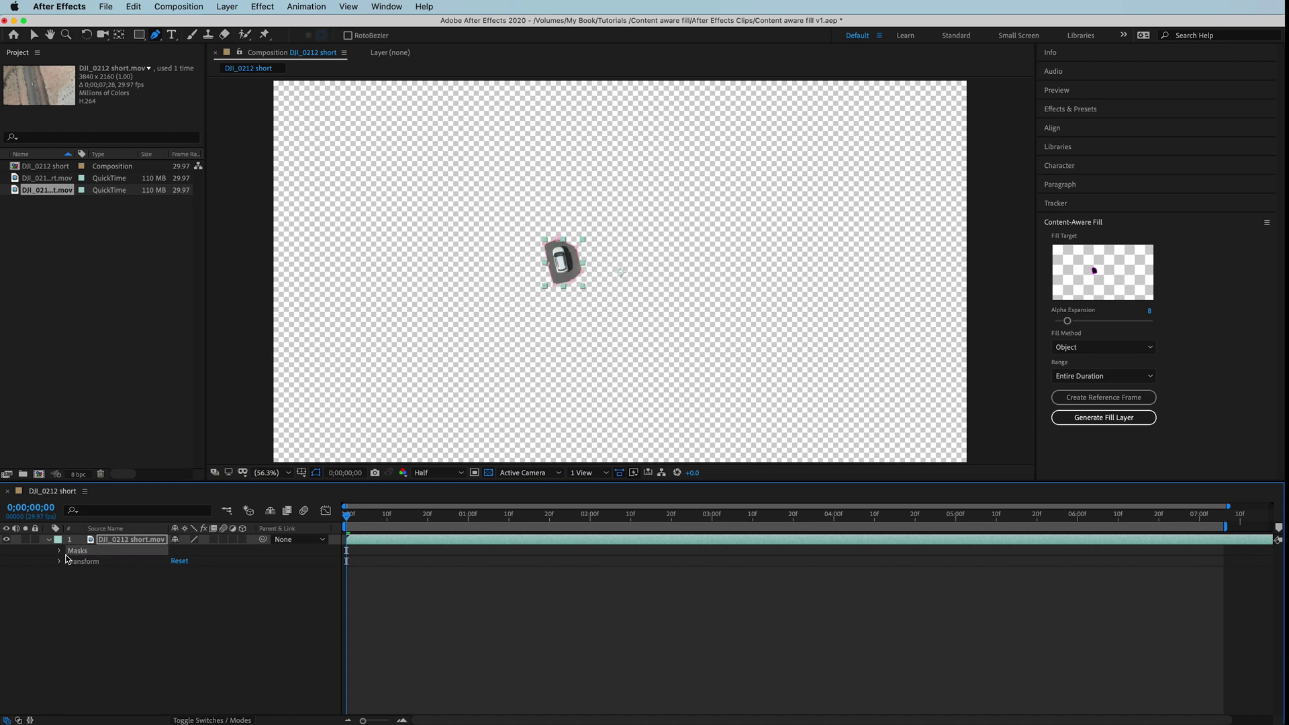
click(59, 551)
click(191, 561)
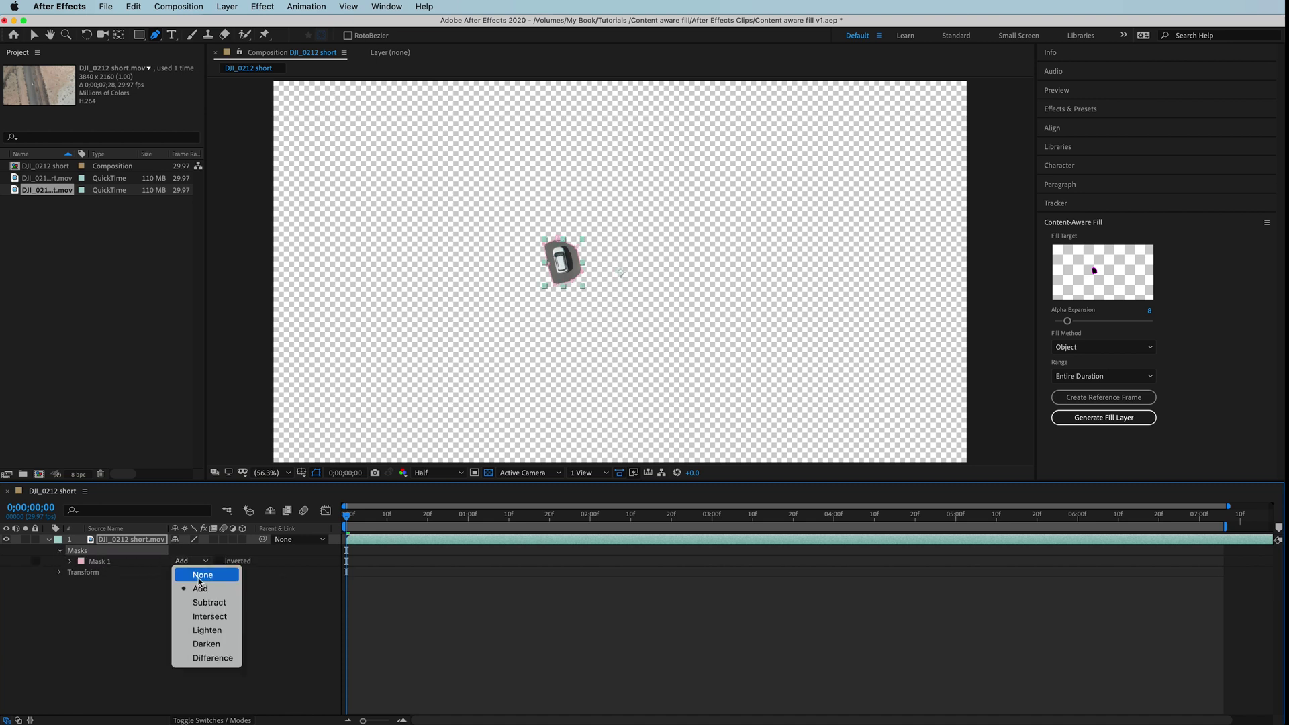
click(212, 602)
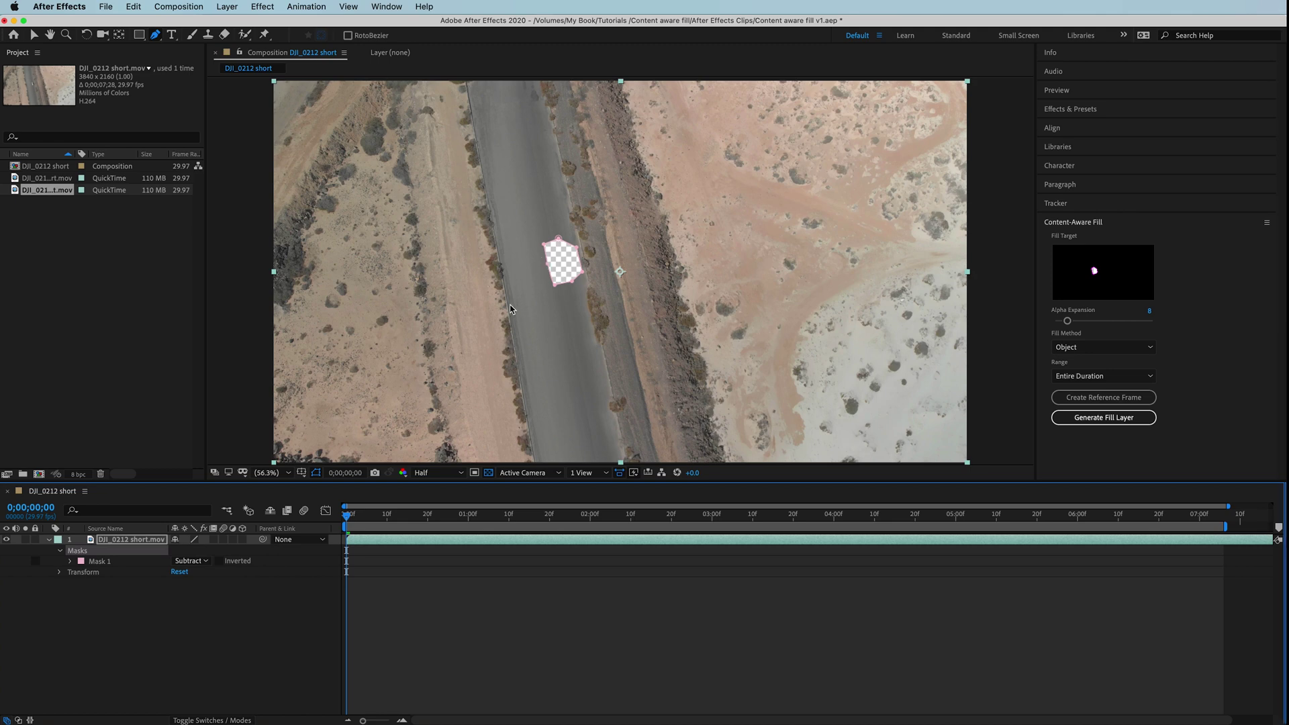
Step: Try a Pen mask with curved points around the car in Subtract mode, and delete it
click(555, 238)
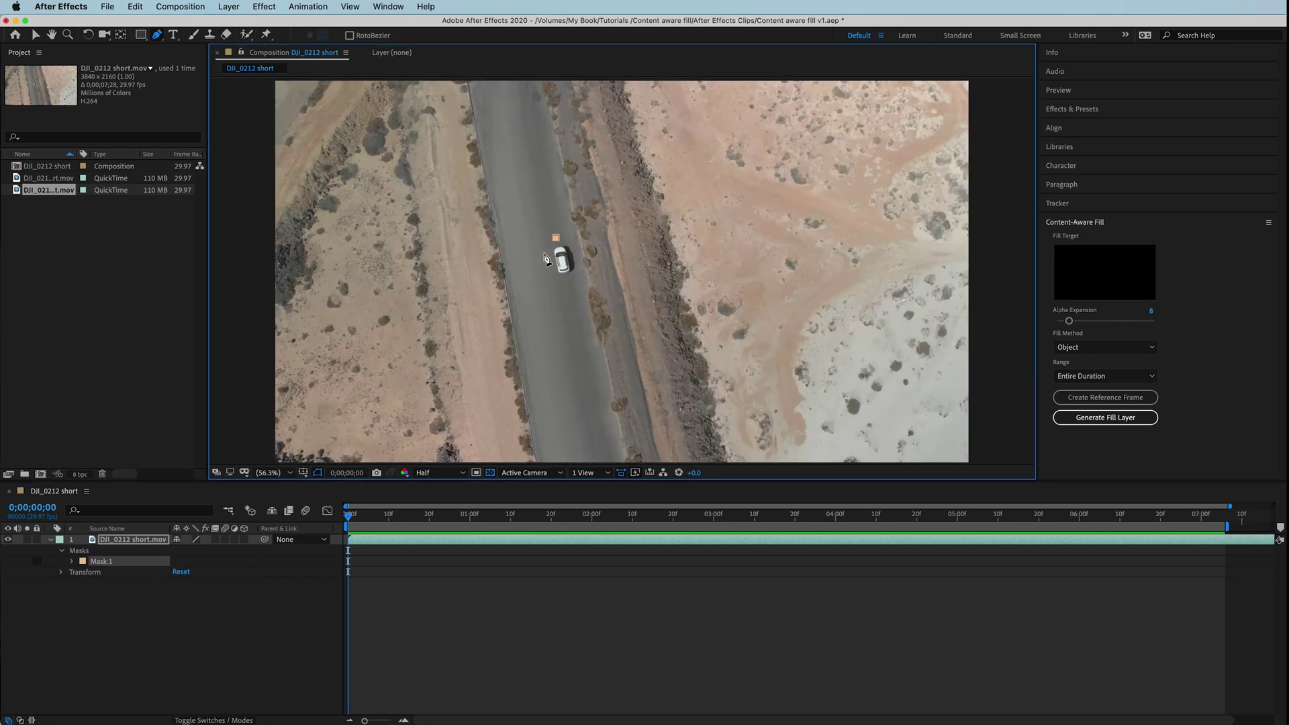
drag(544, 253, 583, 266)
click(575, 241)
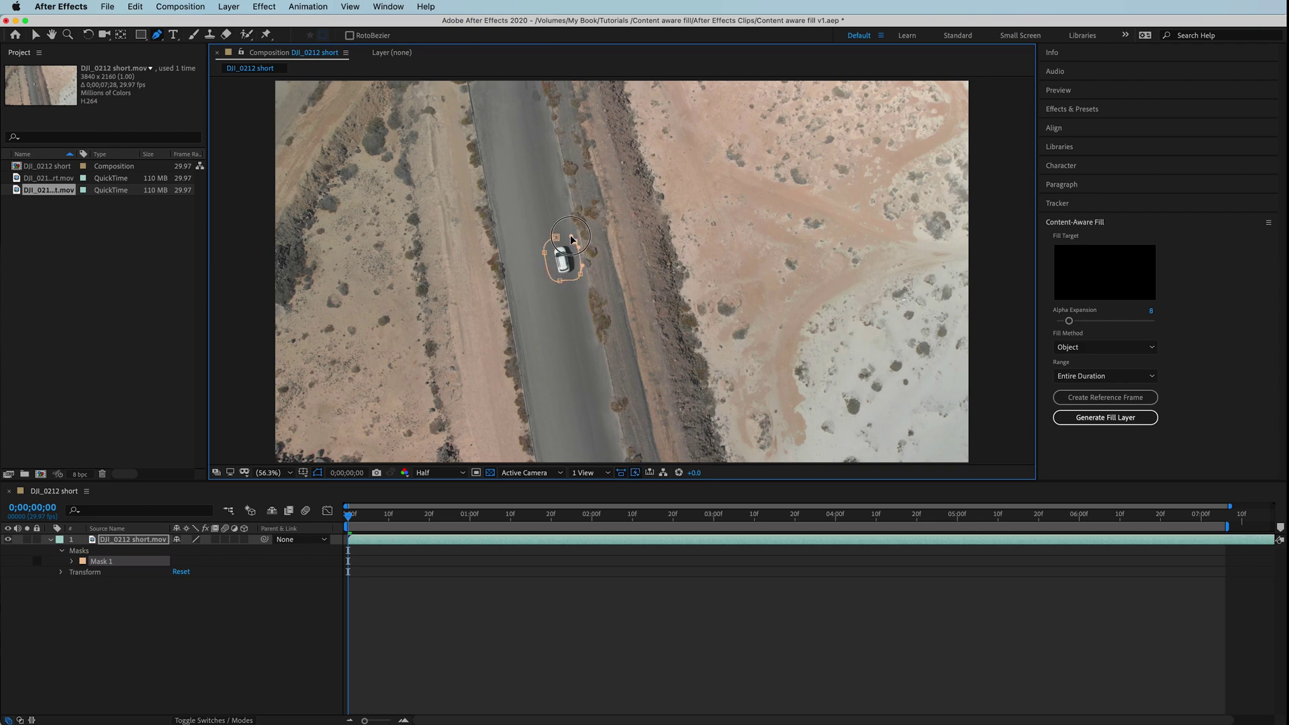
click(556, 239)
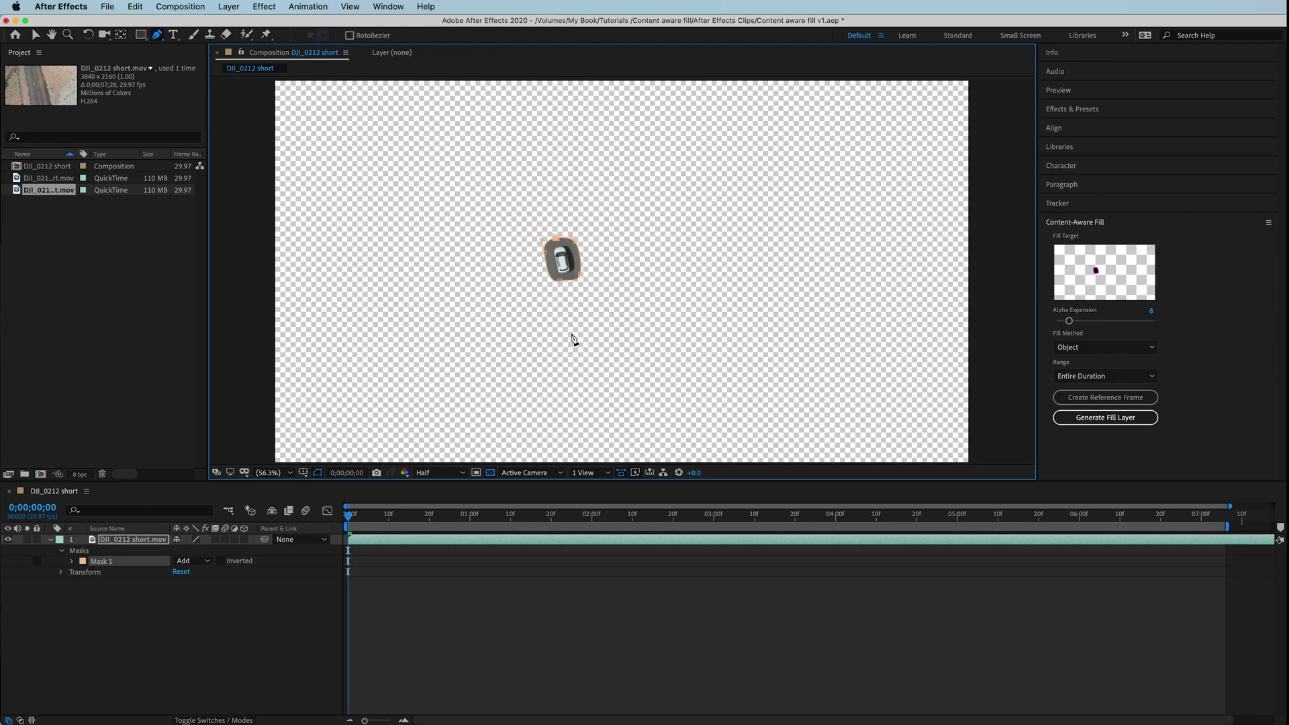
click(201, 562)
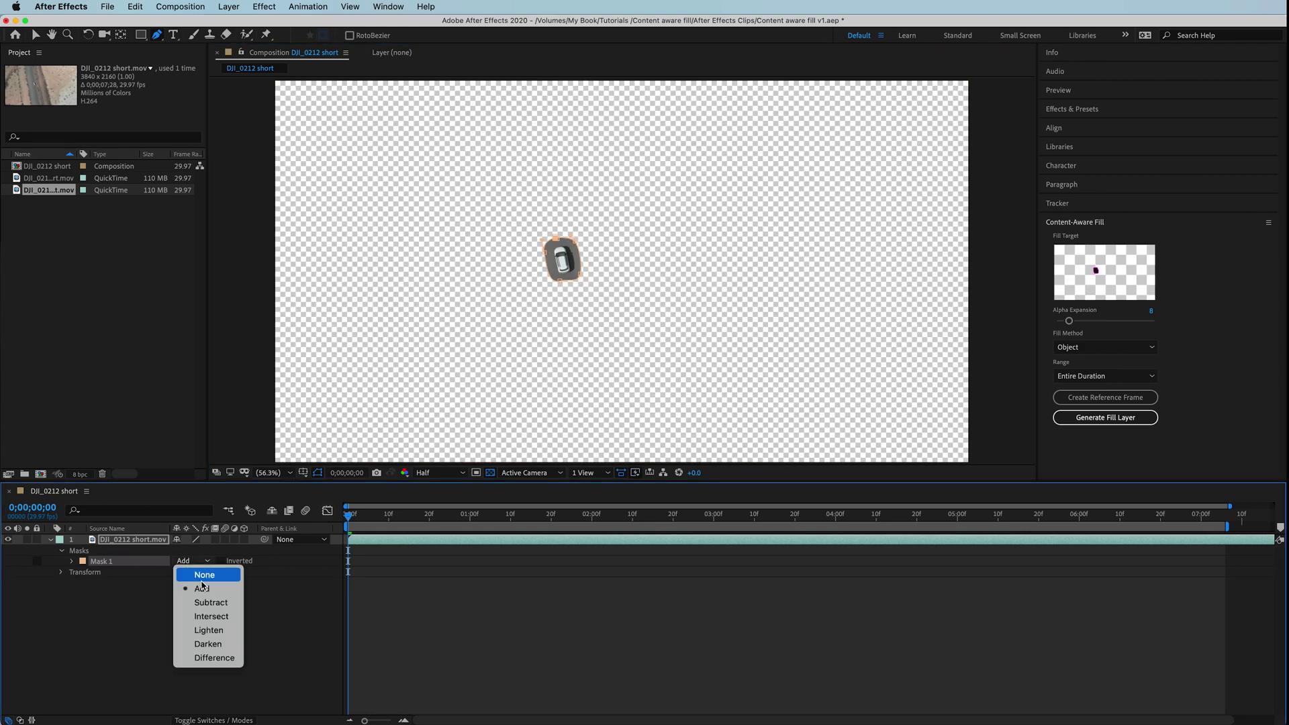
click(218, 608)
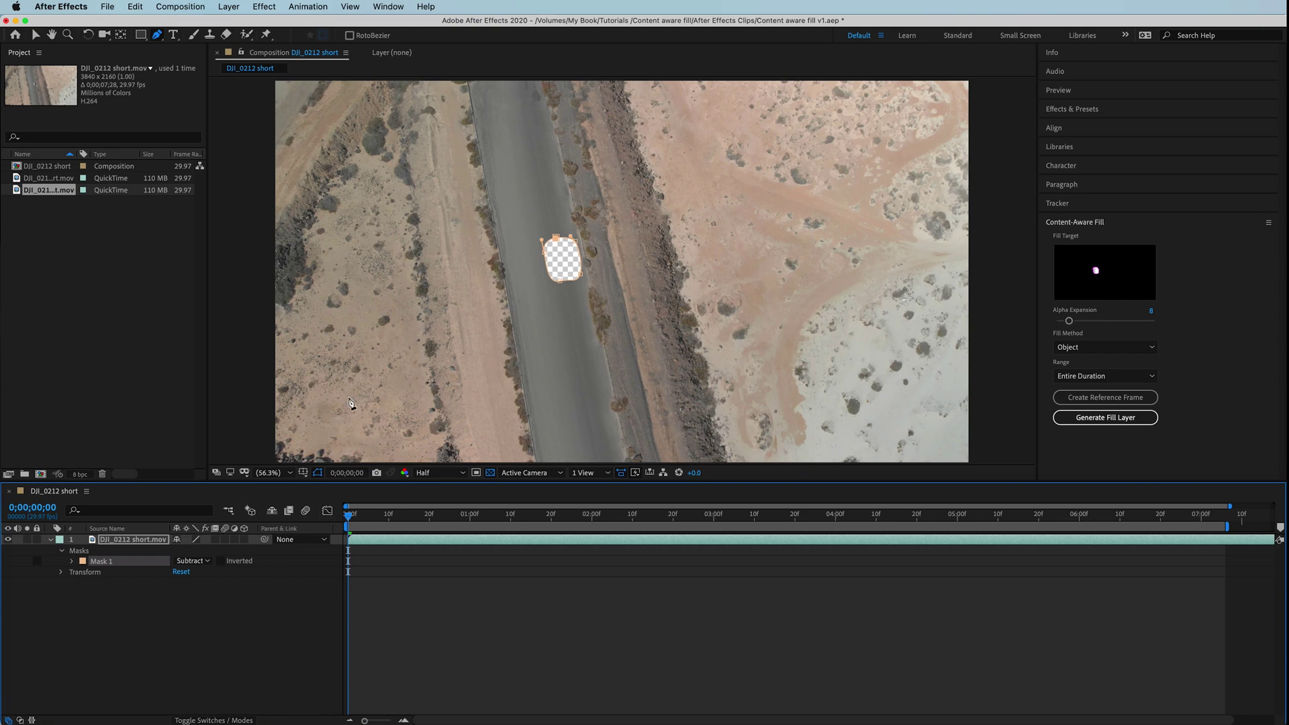
key(Delete)
Step: Draw an elliptical mask around the car, set its mode to None, and centre it on the car
drag(142, 37, 189, 67)
drag(550, 242, 583, 286)
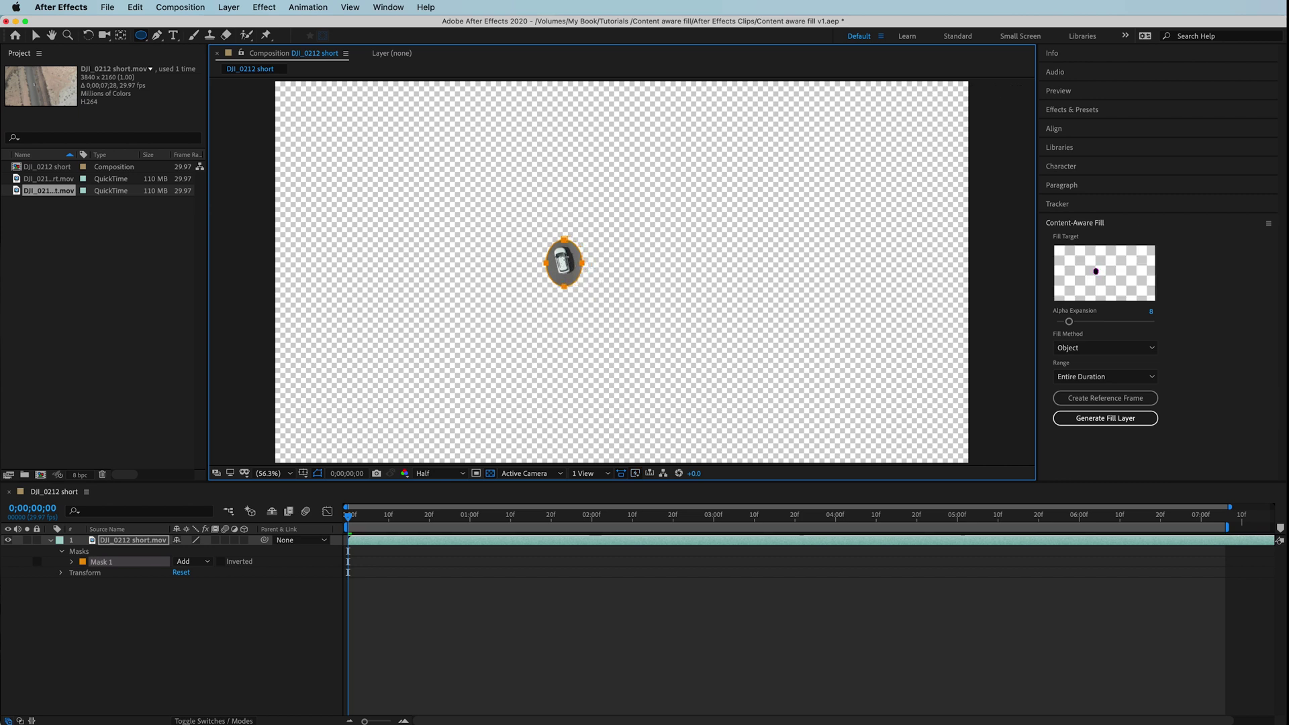
click(199, 566)
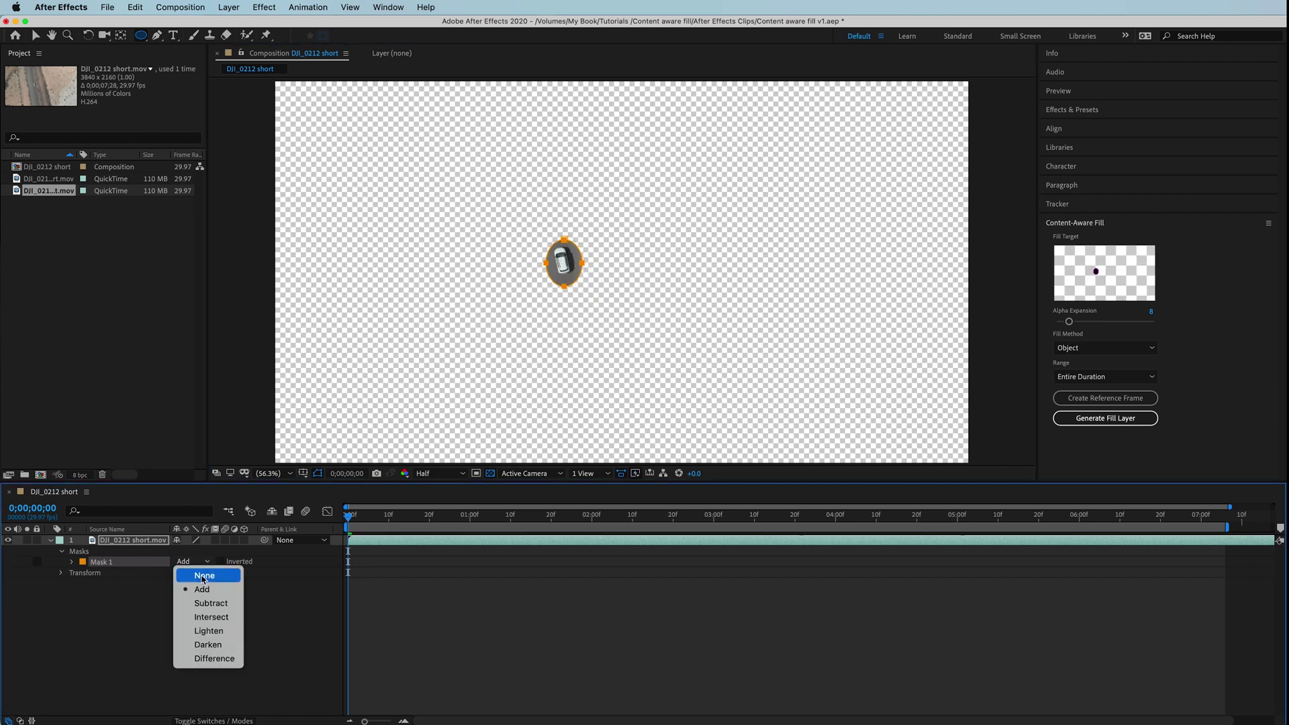
click(208, 606)
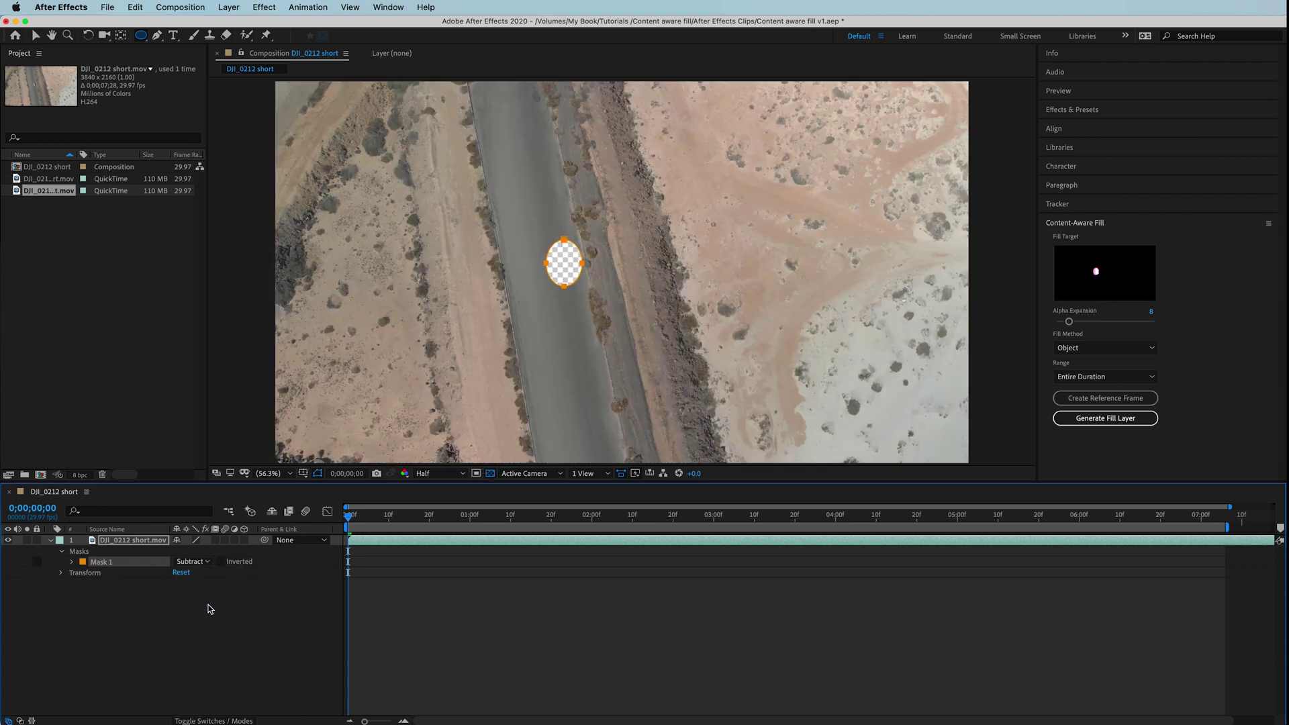
click(189, 561)
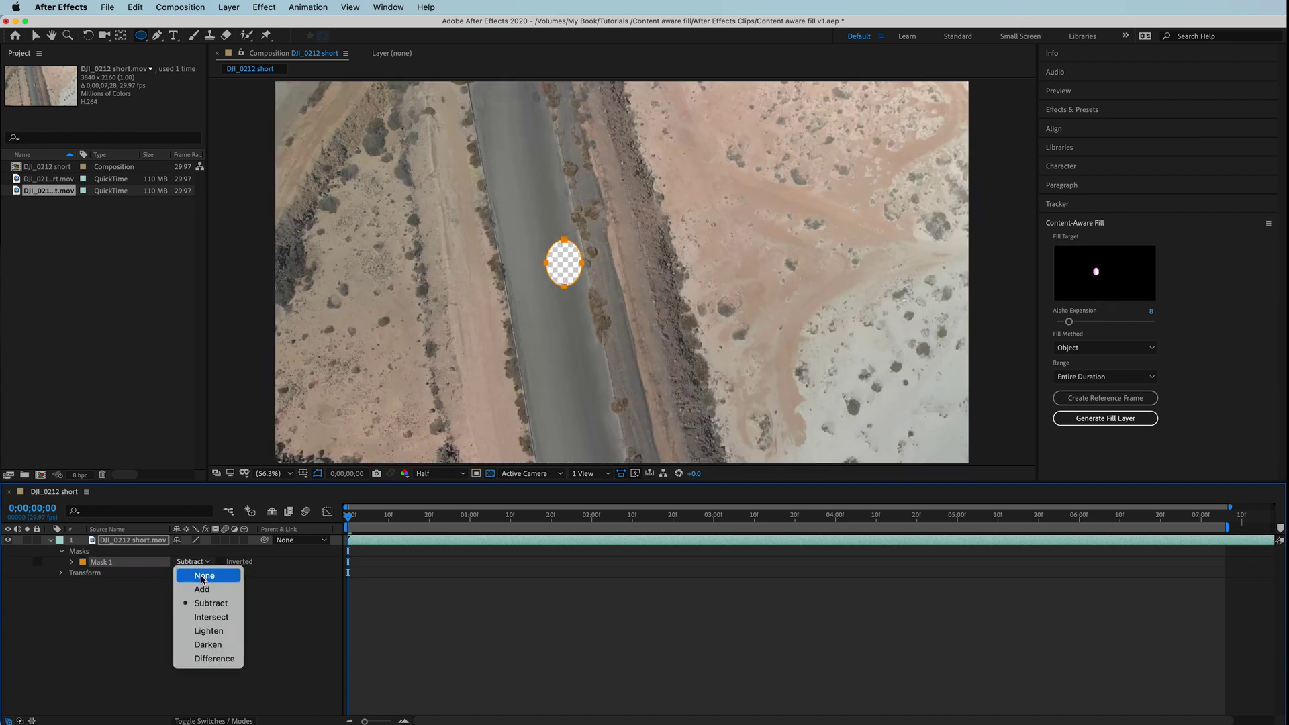
click(204, 578)
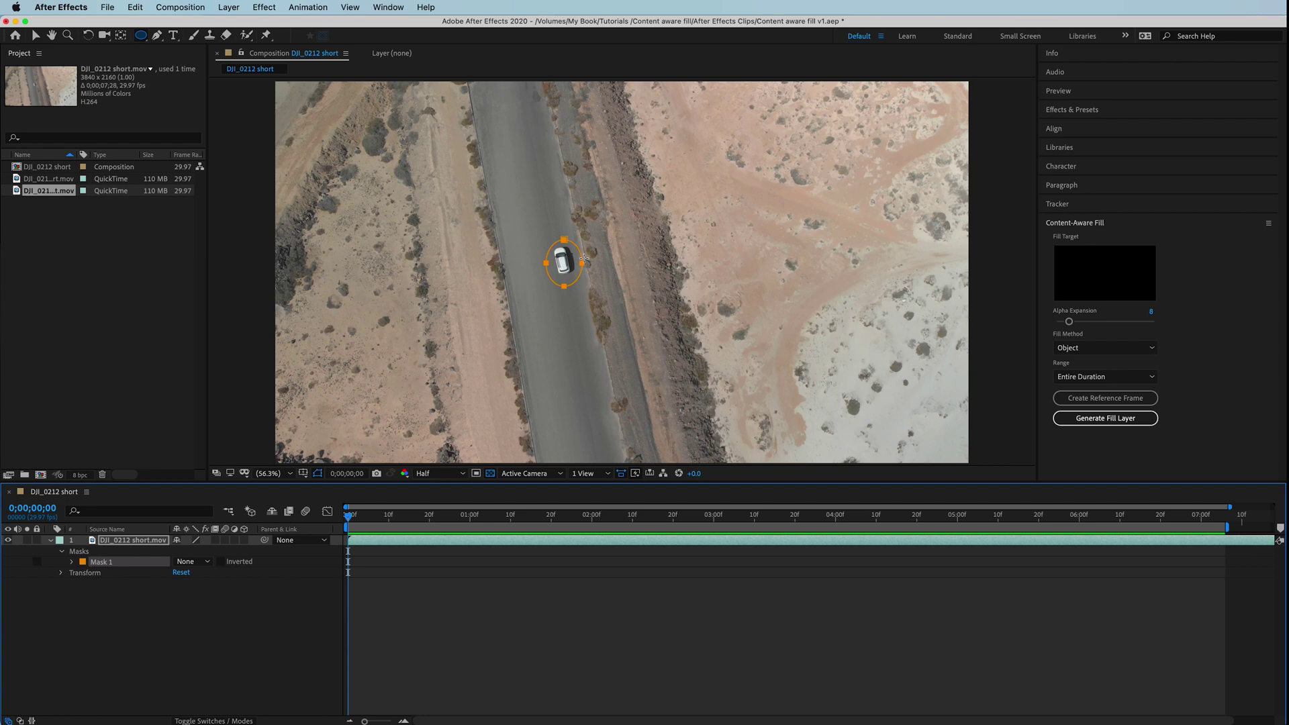
key(v)
drag(583, 262, 582, 260)
Step: Turn on Mask Path keyframing for Mask 1 at 0;00;01;07 and move the ellipse back over the car
key(space)
drag(386, 518, 433, 524)
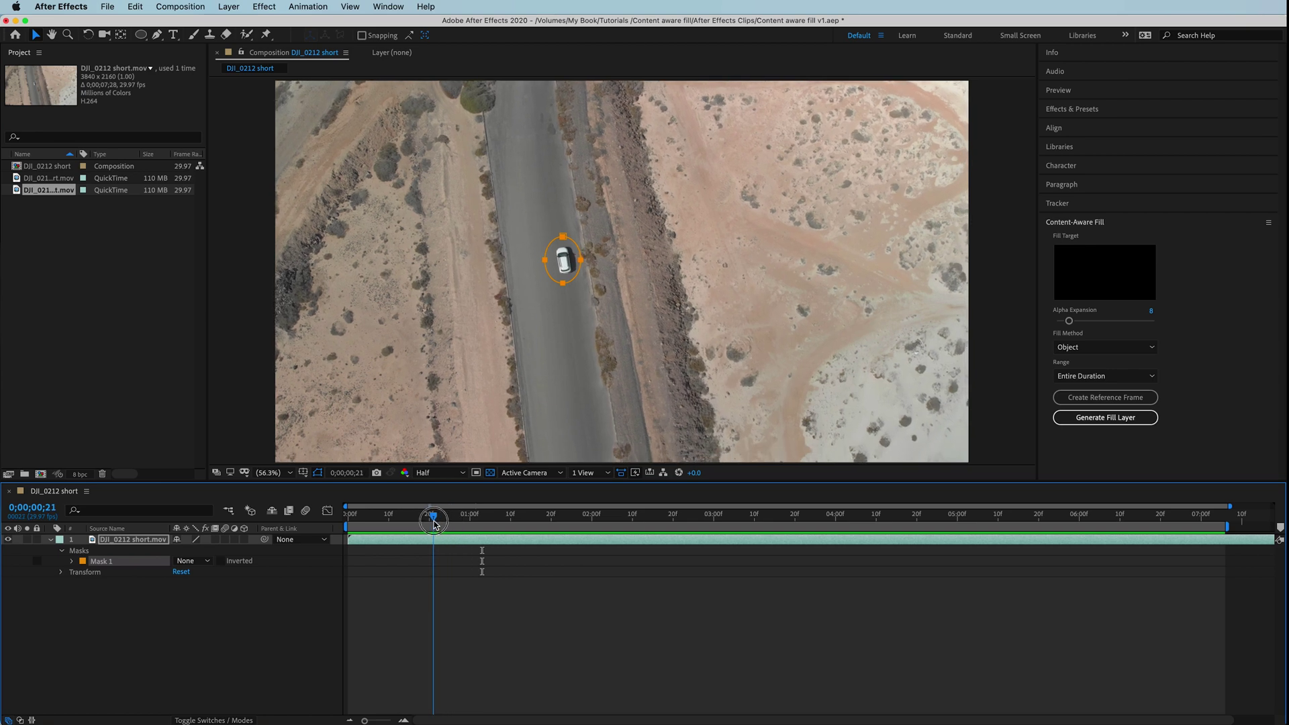
drag(432, 524, 497, 521)
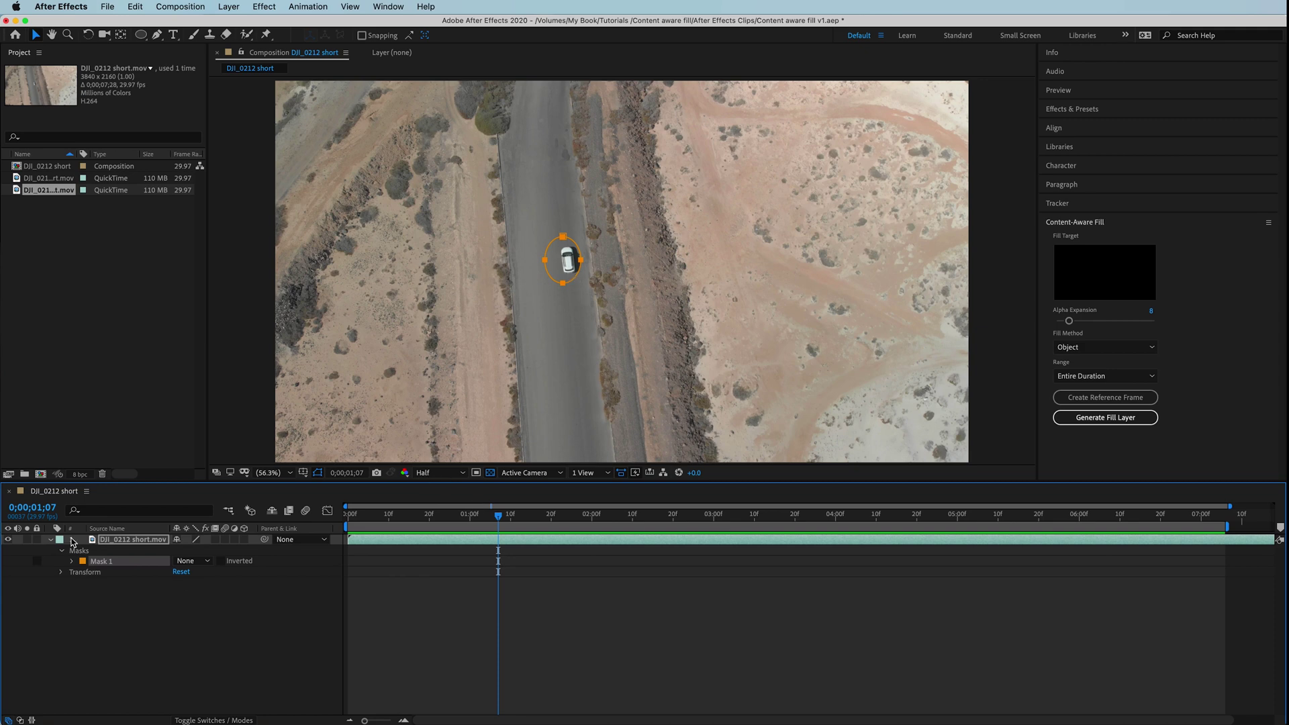
click(72, 561)
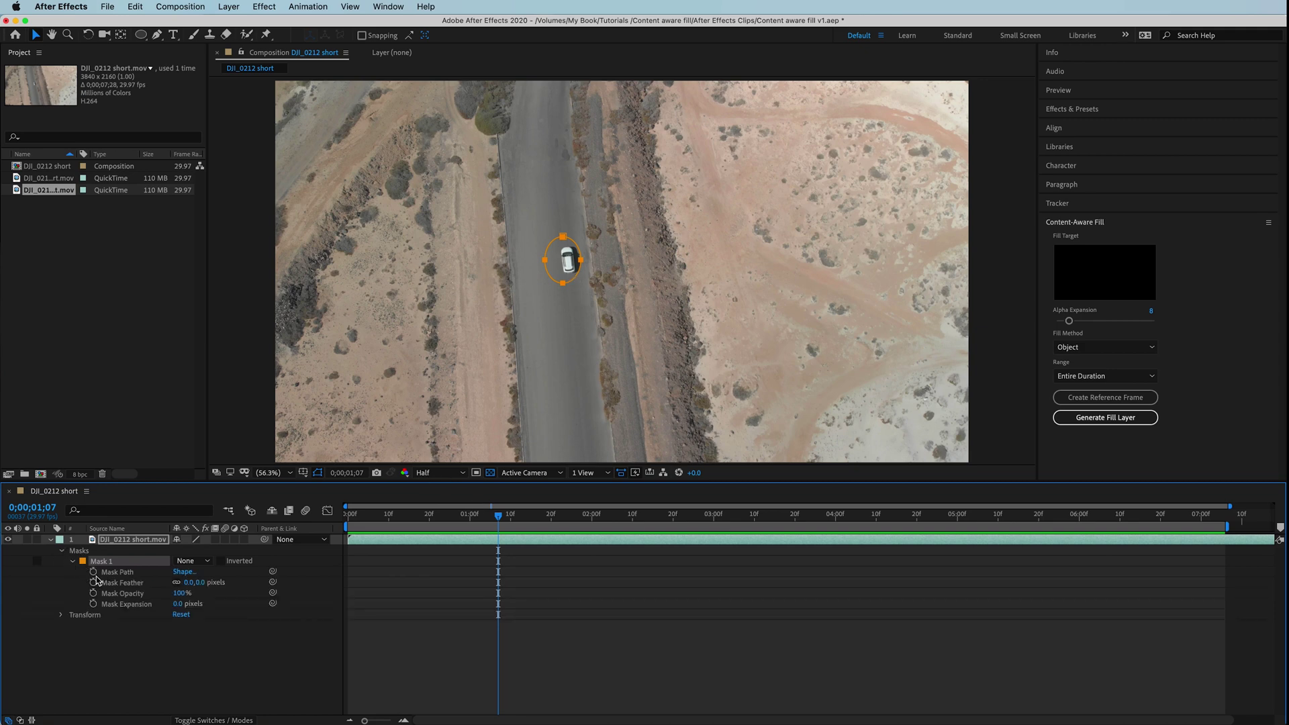
click(94, 572)
drag(573, 280, 583, 278)
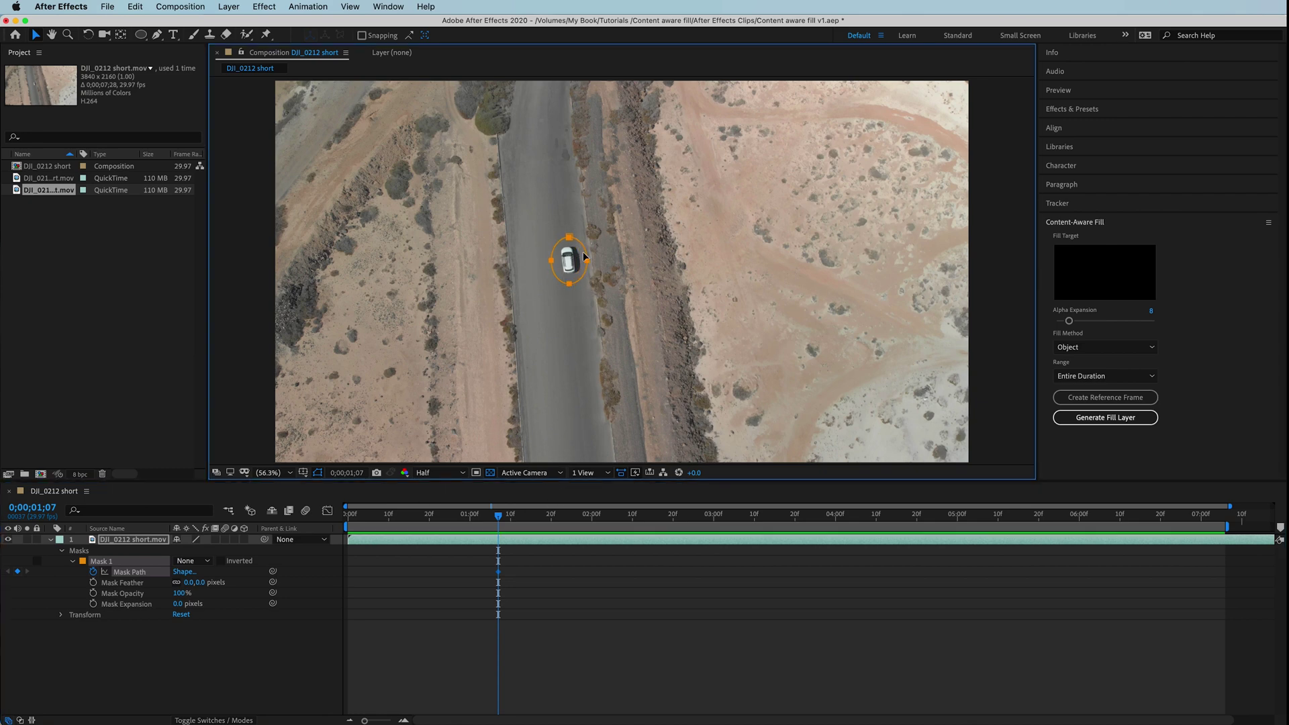
Step: Tighten all four sides of the mask around the car at 0;00;01;07, working at 100% magnification
click(287, 473)
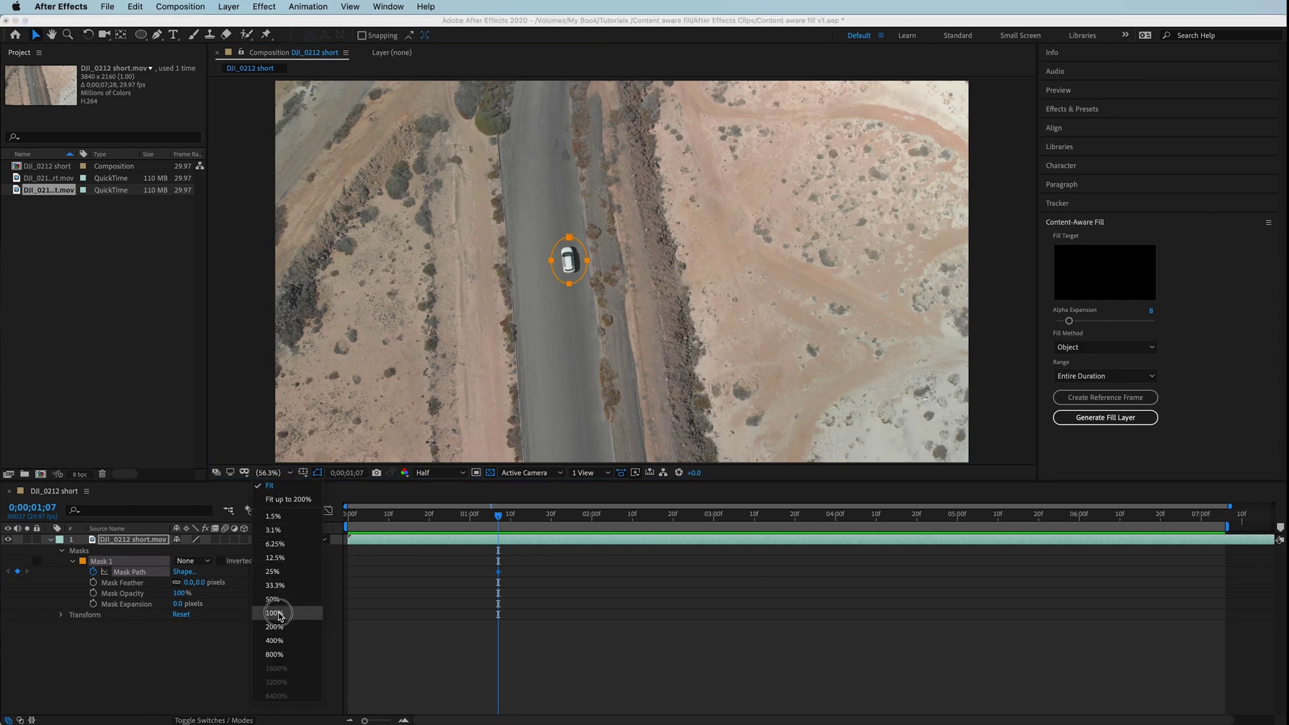
click(274, 613)
drag(562, 253, 563, 255)
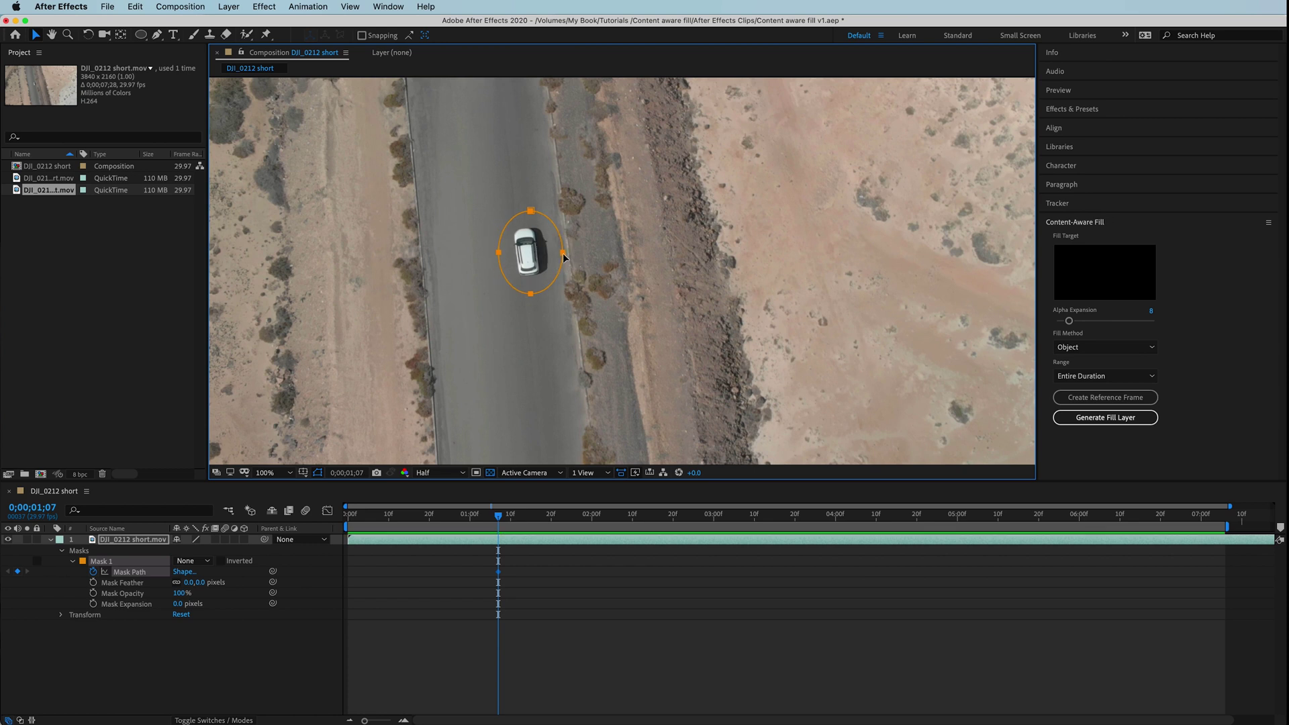
drag(564, 257, 559, 256)
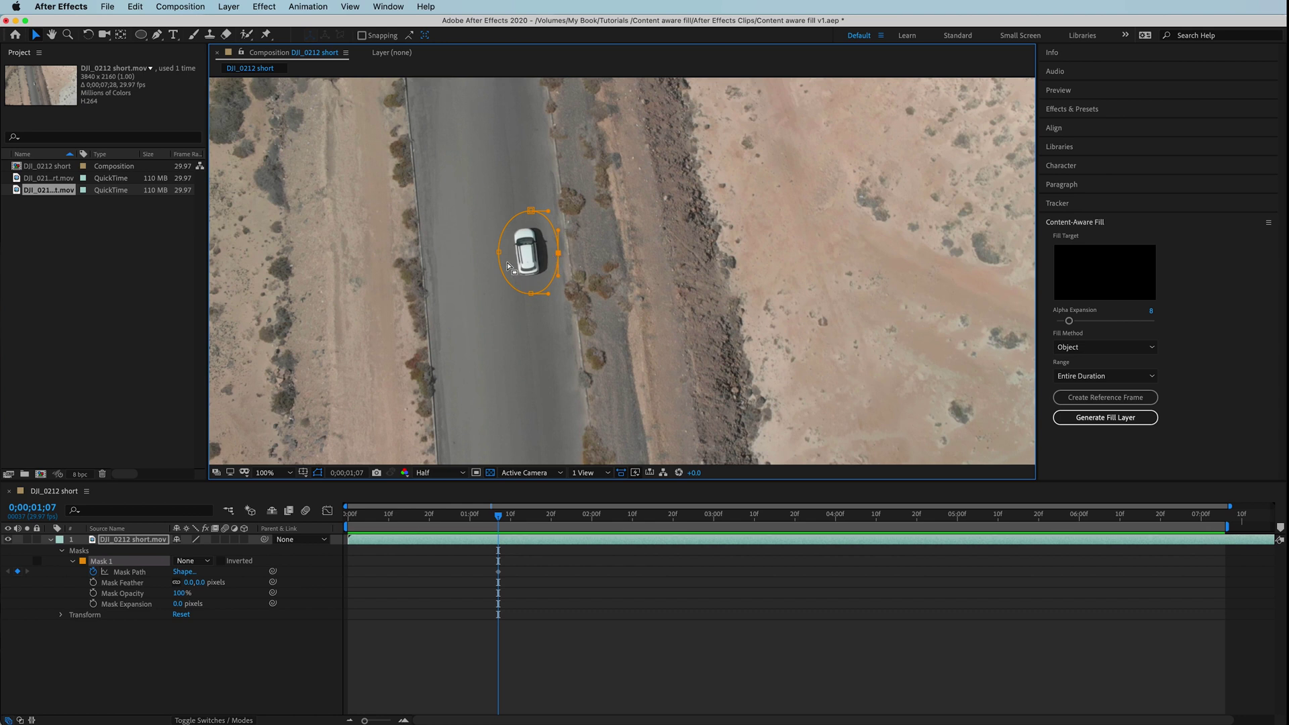
drag(499, 257, 504, 254)
drag(531, 211, 530, 216)
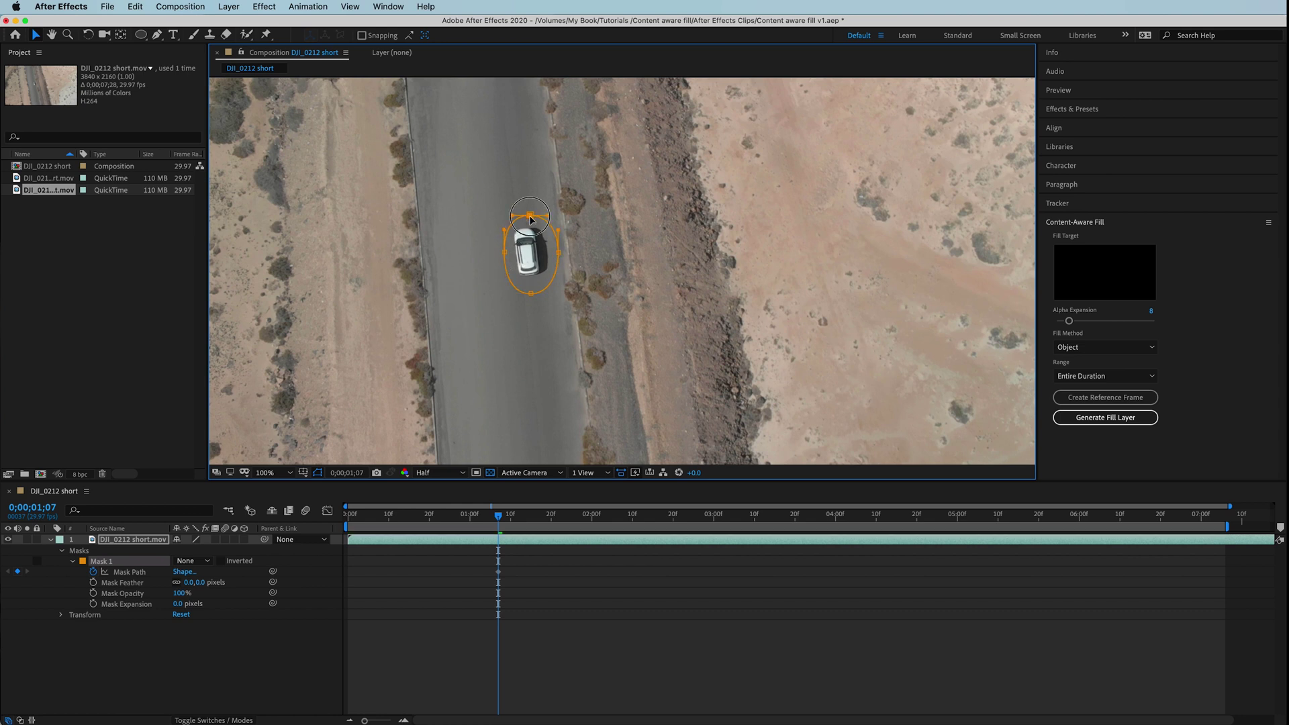
drag(534, 294, 532, 287)
Step: Reshape the mask to follow the car at 0;00;01;19 and 0;00;01;27, adding a Mask Path keyframe at each
click(507, 518)
drag(507, 518, 554, 511)
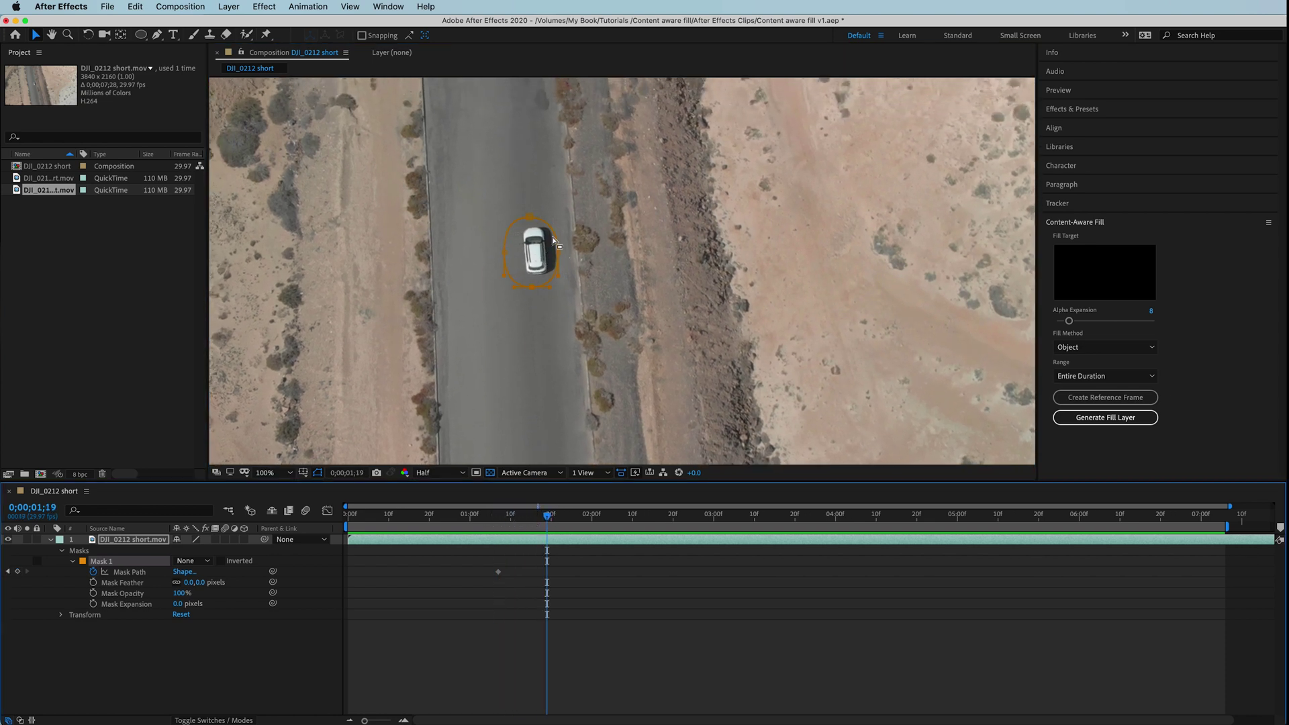
drag(558, 253, 566, 256)
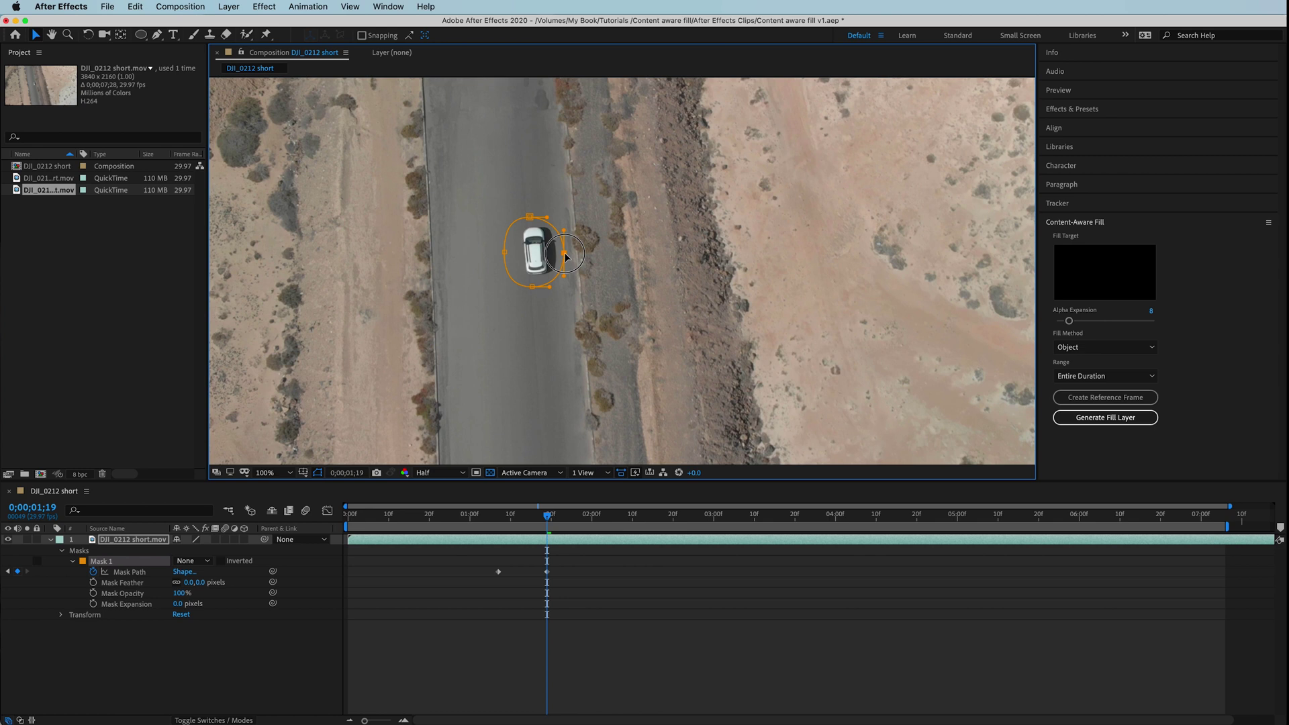
drag(549, 517, 582, 516)
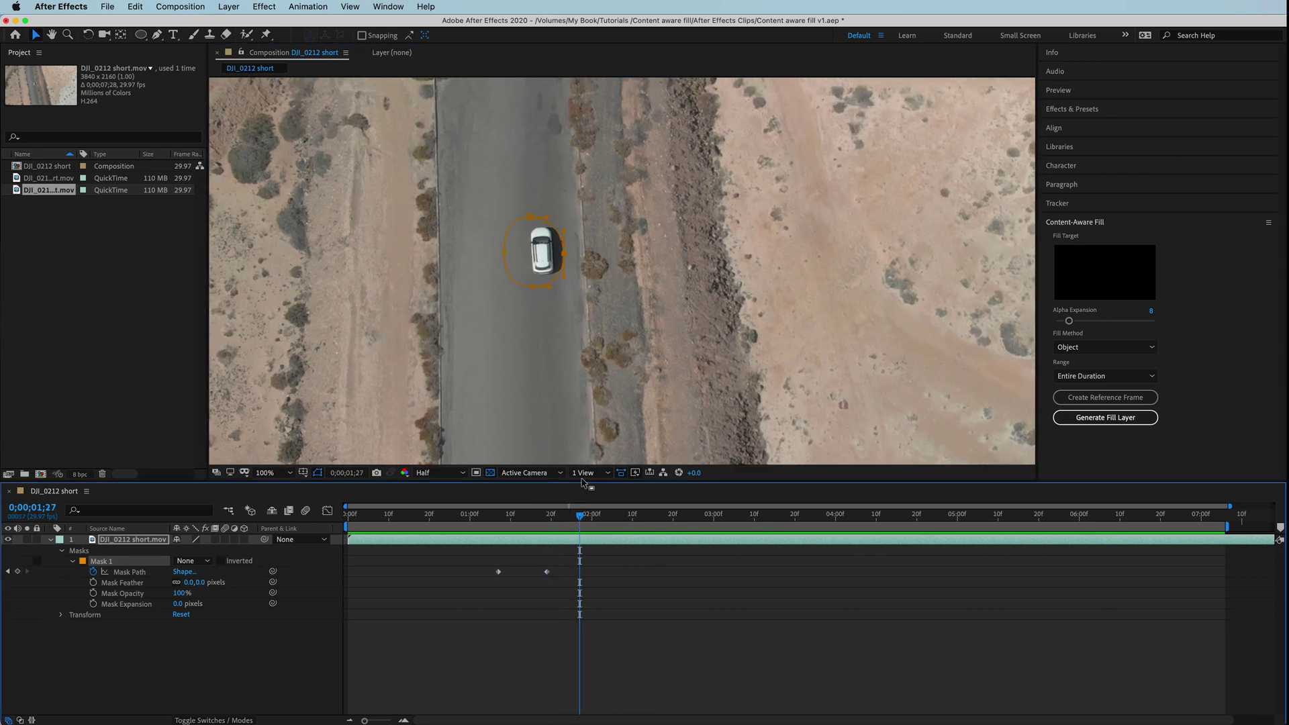
drag(563, 254, 520, 252)
drag(530, 217, 546, 217)
drag(531, 287, 543, 286)
Step: Add Mask Path keyframes just after 2 seconds and about 10 frames past it, refitting the mask to the car
drag(580, 516, 604, 517)
drag(547, 217, 557, 217)
drag(604, 517, 636, 516)
drag(581, 253, 592, 253)
drag(556, 218, 564, 220)
drag(542, 287, 561, 282)
drag(520, 253, 534, 254)
Step: Keyframe the mask around the moving car shortly before and shortly after the 3-second mark
drag(636, 516, 685, 516)
drag(592, 253, 547, 253)
drag(685, 517, 738, 517)
drag(602, 254, 617, 256)
drag(564, 220, 600, 220)
drag(546, 253, 566, 251)
drag(560, 283, 584, 287)
Step: Refit the mask to the car at about 3 seconds 20 frames and again at about 4 seconds, keyframing both
drag(738, 516, 791, 516)
drag(617, 256, 629, 261)
drag(600, 219, 587, 253)
drag(583, 286, 634, 262)
drag(791, 517, 840, 516)
drag(633, 262, 656, 265)
drag(618, 225, 638, 228)
drag(587, 252, 650, 262)
Step: Add a Mask Path keyframe at 0;00;04;12 by reshaping the mask around the car and its shadow
drag(839, 517, 887, 519)
drag(651, 262, 673, 266)
drag(639, 228, 619, 256)
drag(612, 291, 629, 292)
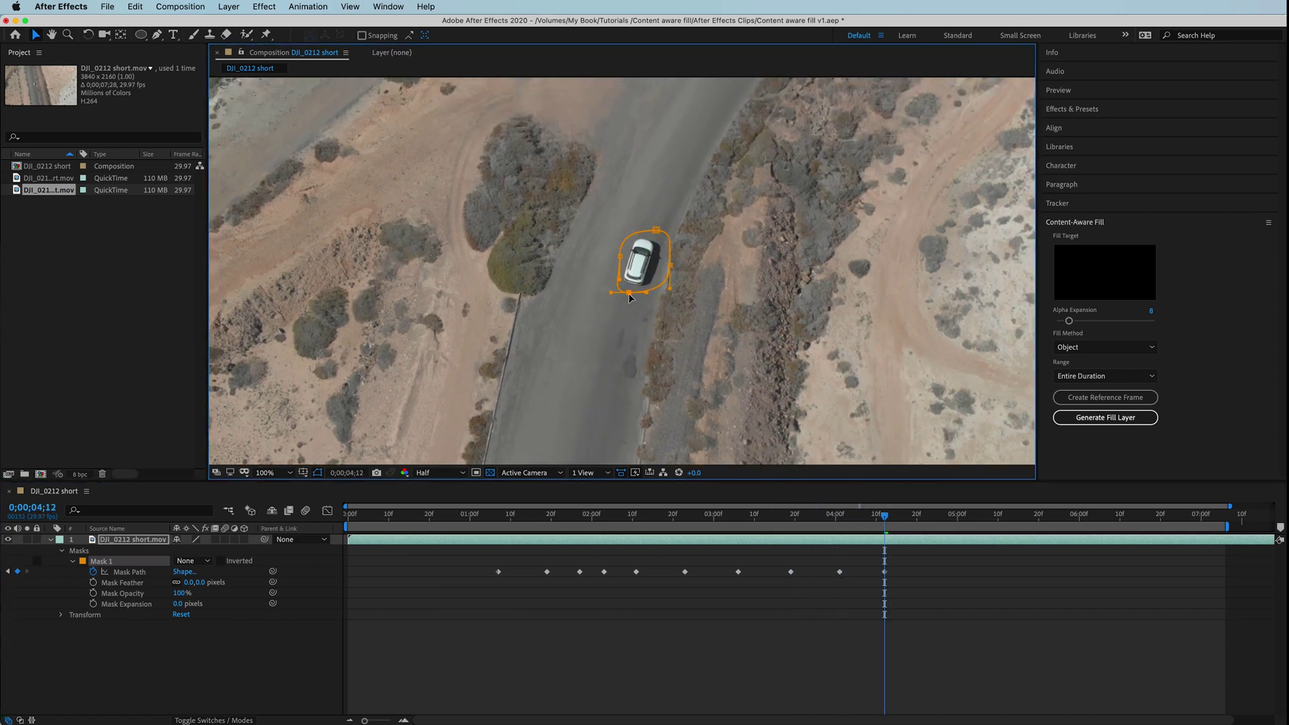
Step: Refit the mask to the car and its shadow at about 4 seconds 22 frames and 4 seconds 29 frames, keyframing both
drag(885, 518, 925, 517)
drag(672, 266, 685, 267)
drag(650, 230, 688, 269)
drag(926, 517, 954, 521)
drag(661, 232, 670, 236)
drag(687, 268, 689, 237)
Step: Add Mask Path keyframes at about 5 seconds 5 frames and 5 seconds 17 frames by reshaping the mask around the car
click(977, 519)
drag(644, 294, 650, 258)
drag(978, 518, 1027, 517)
drag(661, 263, 665, 258)
drag(689, 237, 673, 297)
Step: Keyframe the refitted mask around the car at 0;00;05;24, 0;00;06;02, about 6 seconds 11 frames and 0;00;06;23
key(Page_Down)
key(Page_Down)
key(Page_Down)
key(Page_Down)
key(Page_Down)
key(Page_Down)
key(Page_Down)
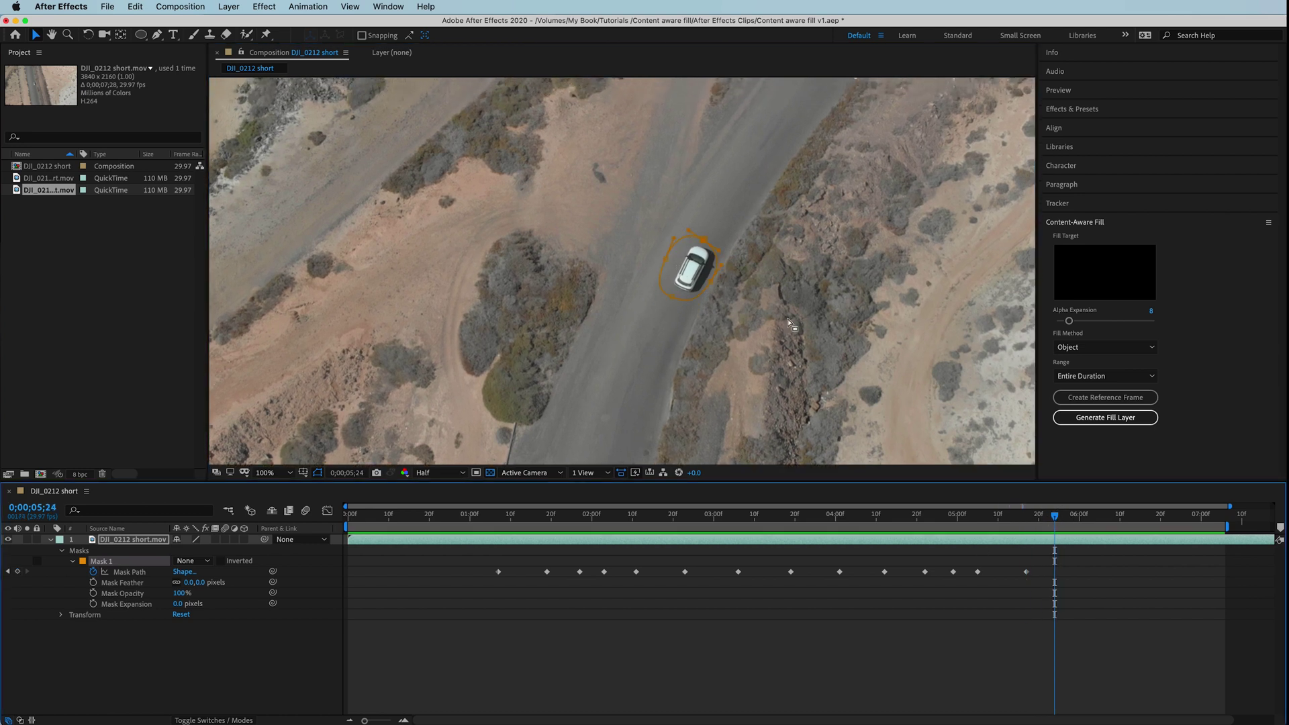
click(1088, 519)
drag(703, 240, 738, 242)
click(1124, 517)
click(1173, 518)
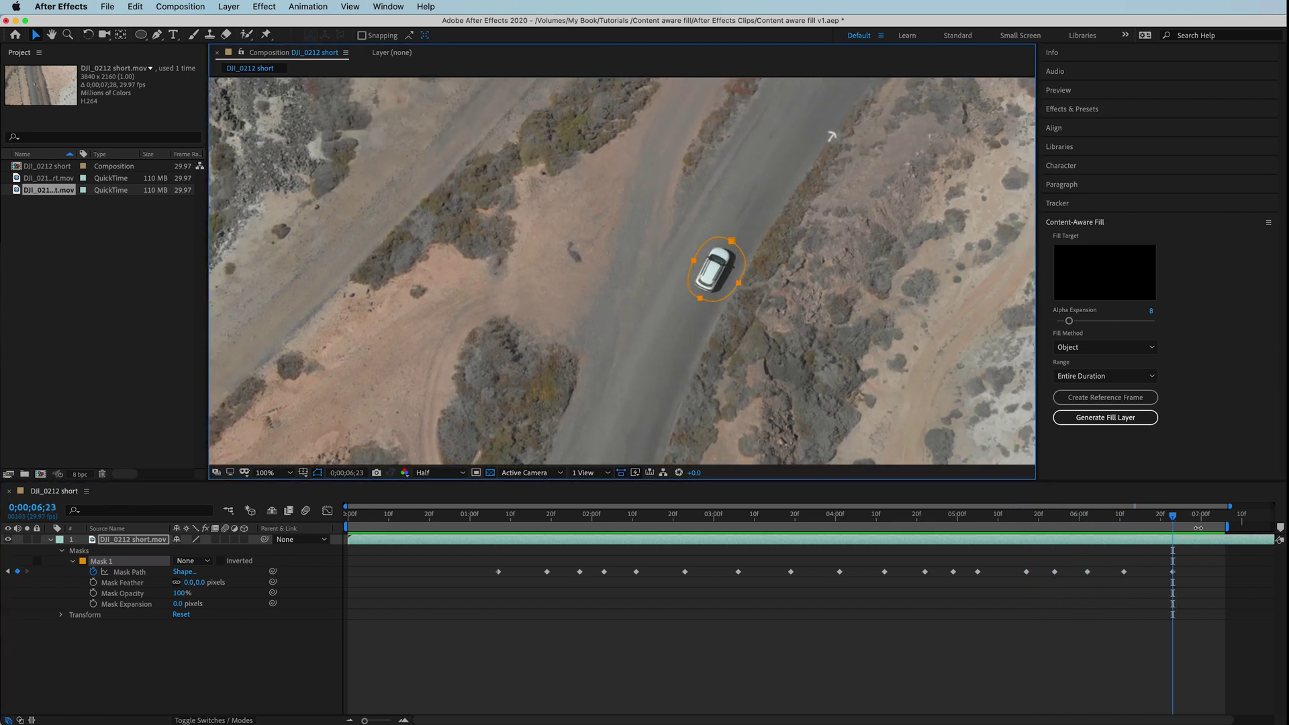
drag(1180, 522, 1207, 521)
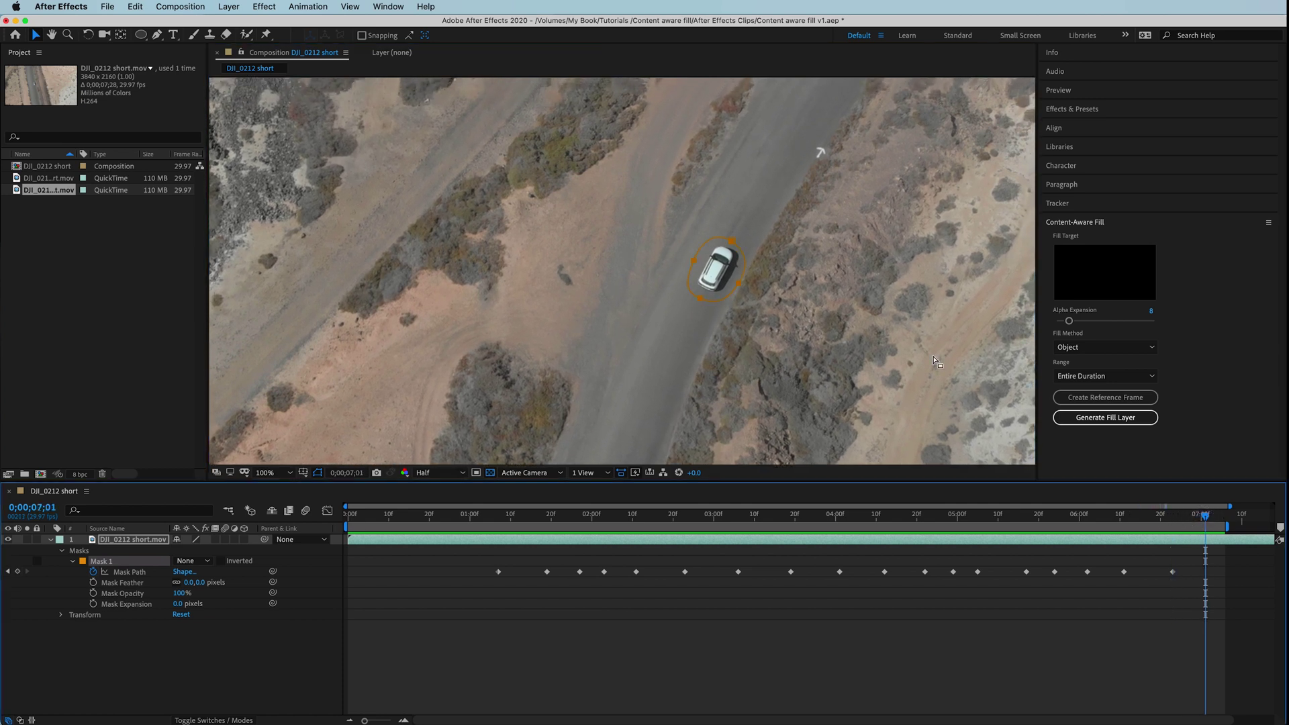
Step: Return to 0;00;00;00 and recentre the mask around the car, adding a Mask Path keyframe there
drag(1209, 522, 345, 549)
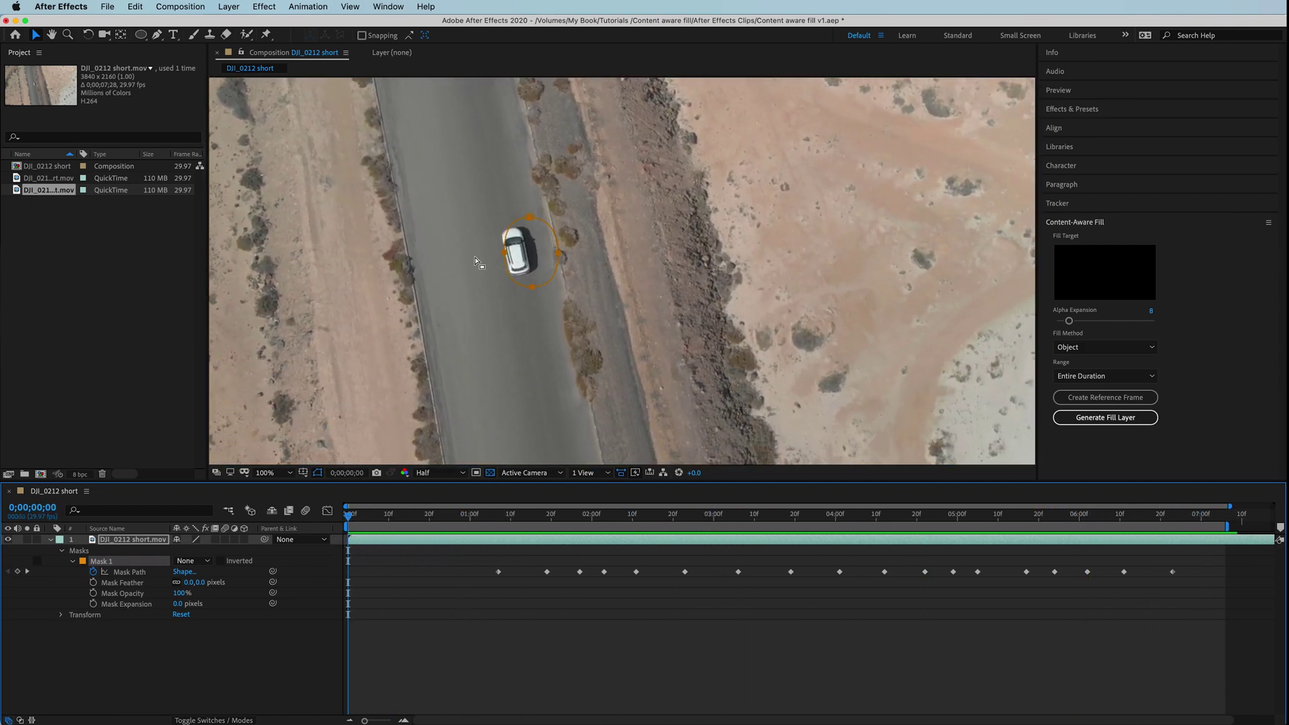
drag(535, 292, 524, 291)
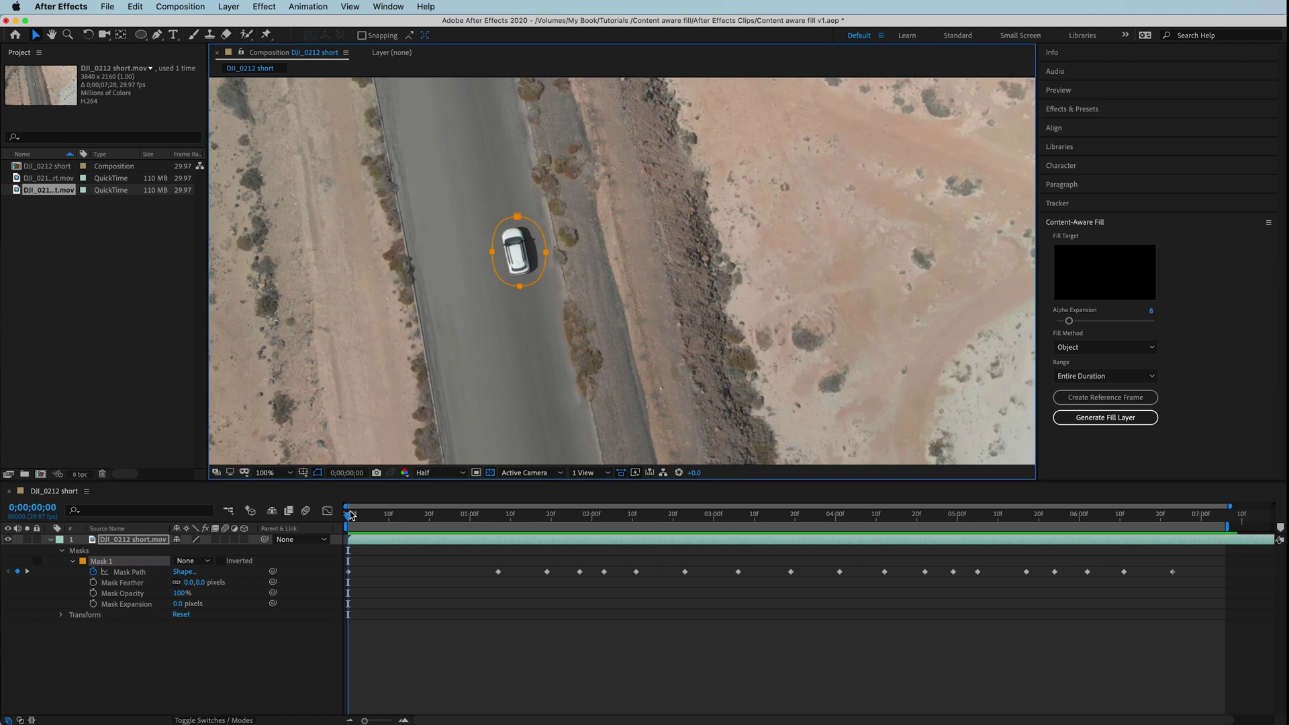
Step: Scrub to 0;00;06;02 to check the mask tracking and set Mask 1's mode to Subtract
drag(351, 521, 771, 532)
drag(826, 533, 1088, 527)
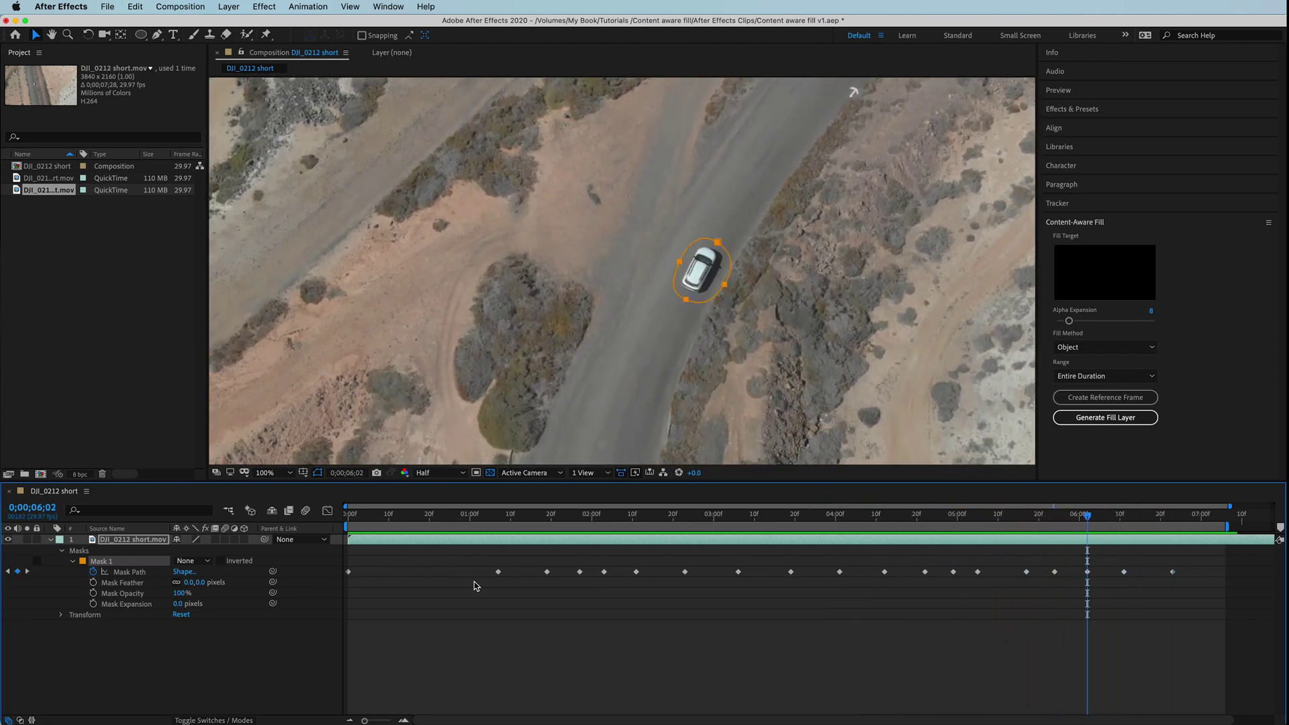
click(205, 561)
click(209, 602)
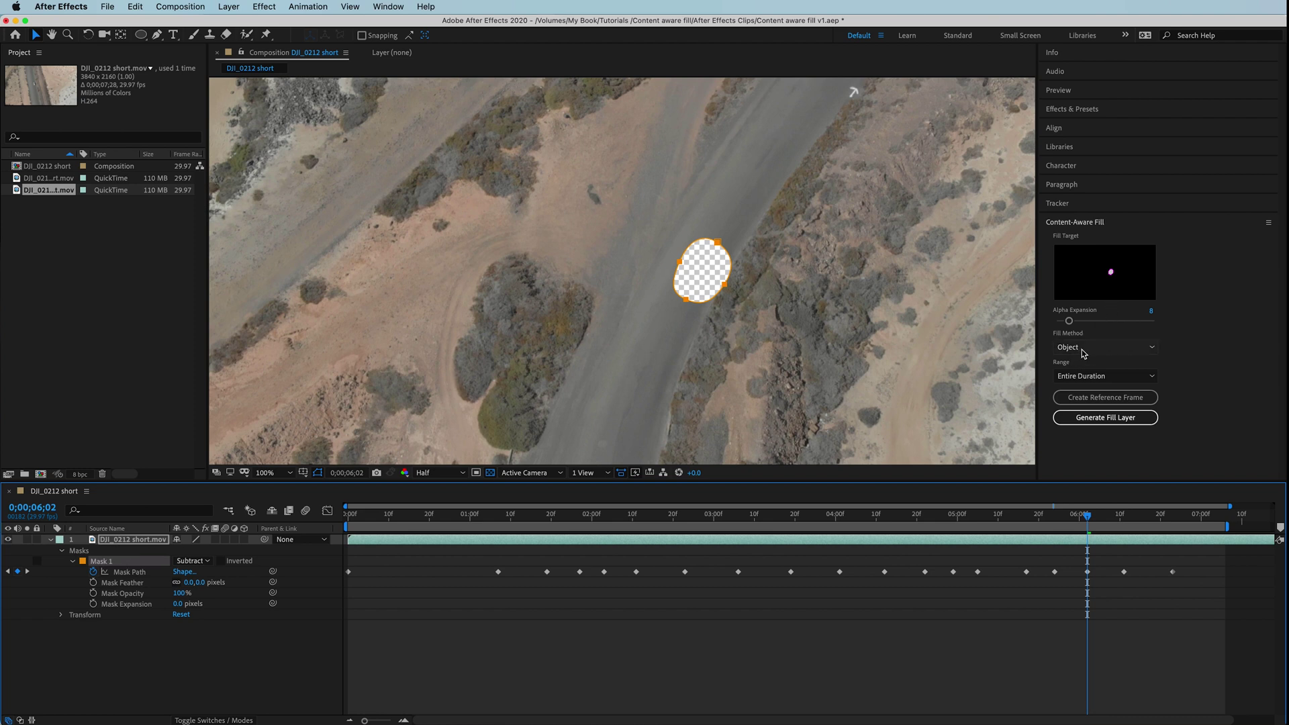
Step: Try a larger Alpha Expansion, reset it to 8 and look at the available Fill Method options
mouse_move(1070, 322)
mouse_down()
mouse_move(1057, 324)
mouse_move(1085, 327)
mouse_up()
click(1159, 311)
text(8)
key(Return)
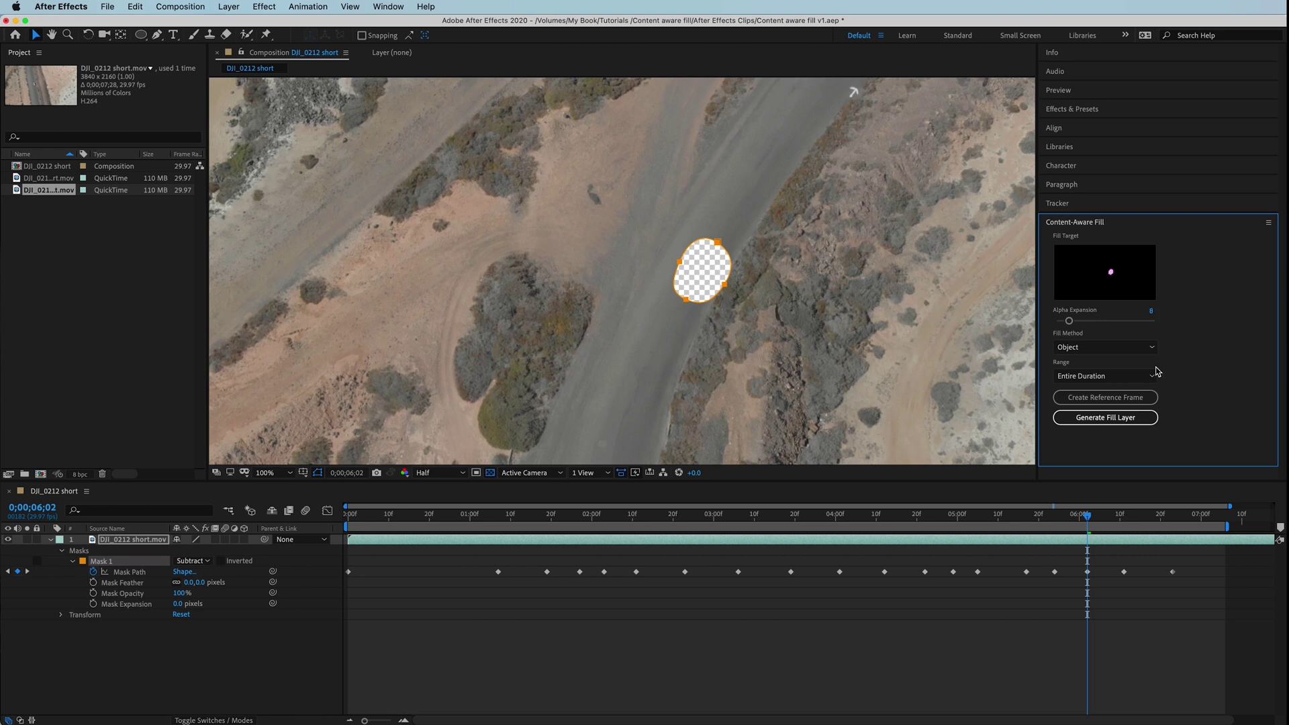
click(1137, 348)
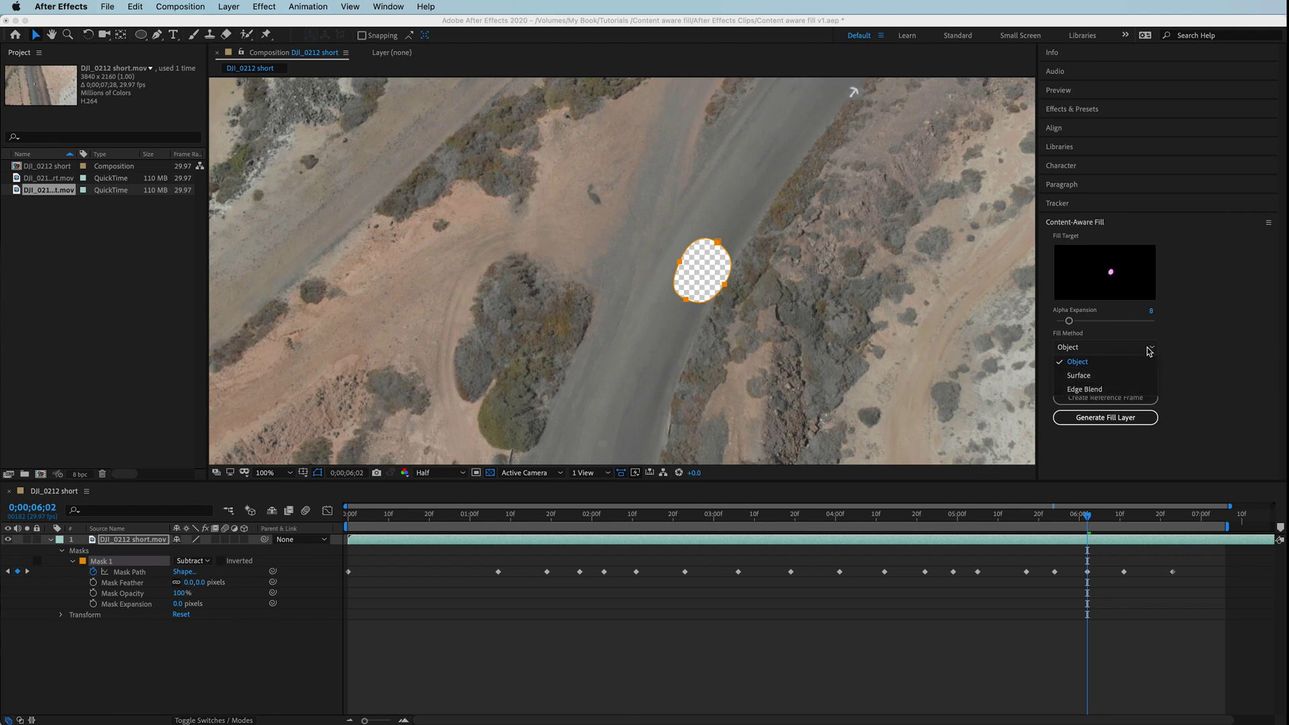
click(1184, 340)
Step: Set the Content-Aware Fill range to Work Area and move the work area's end slightly later
click(1090, 378)
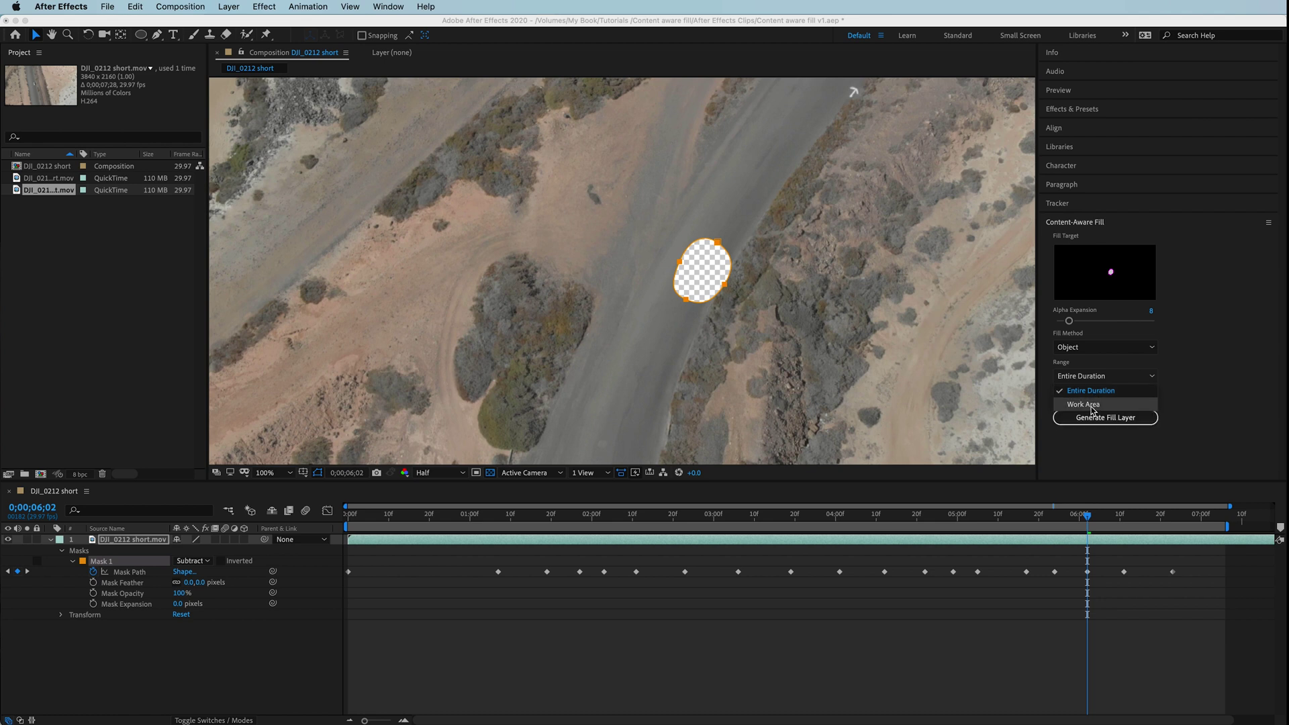
click(1092, 405)
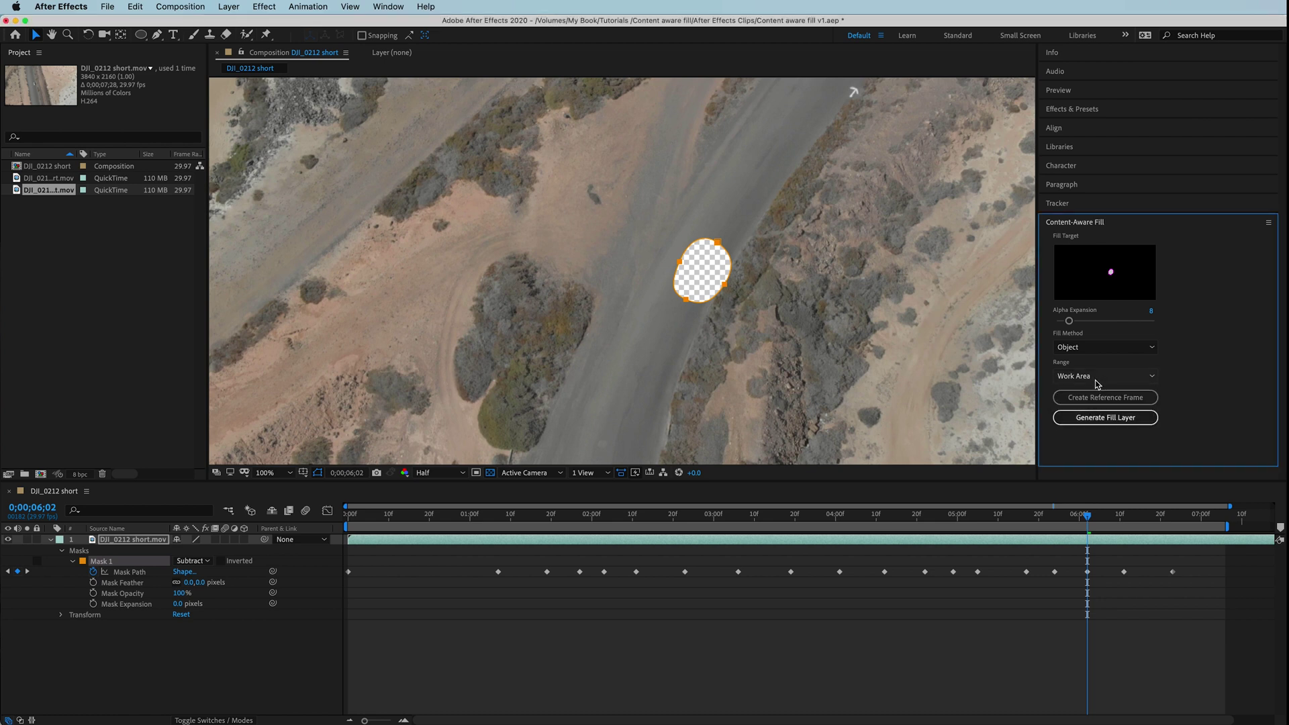
mouse_move(1231, 529)
mouse_down()
mouse_move(596, 528)
mouse_move(1234, 554)
mouse_up()
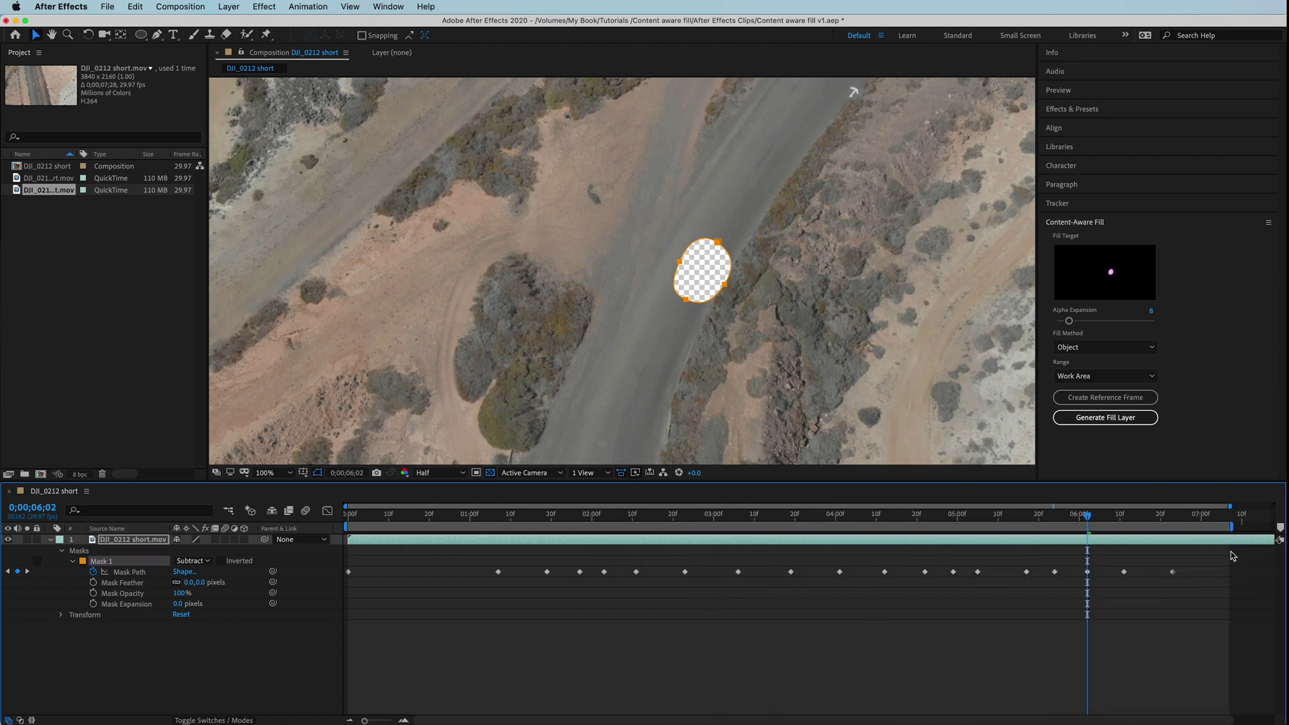
Step: Set the Content-Aware Fill range to Entire Duration and generate the fill layer
click(1130, 377)
click(1108, 391)
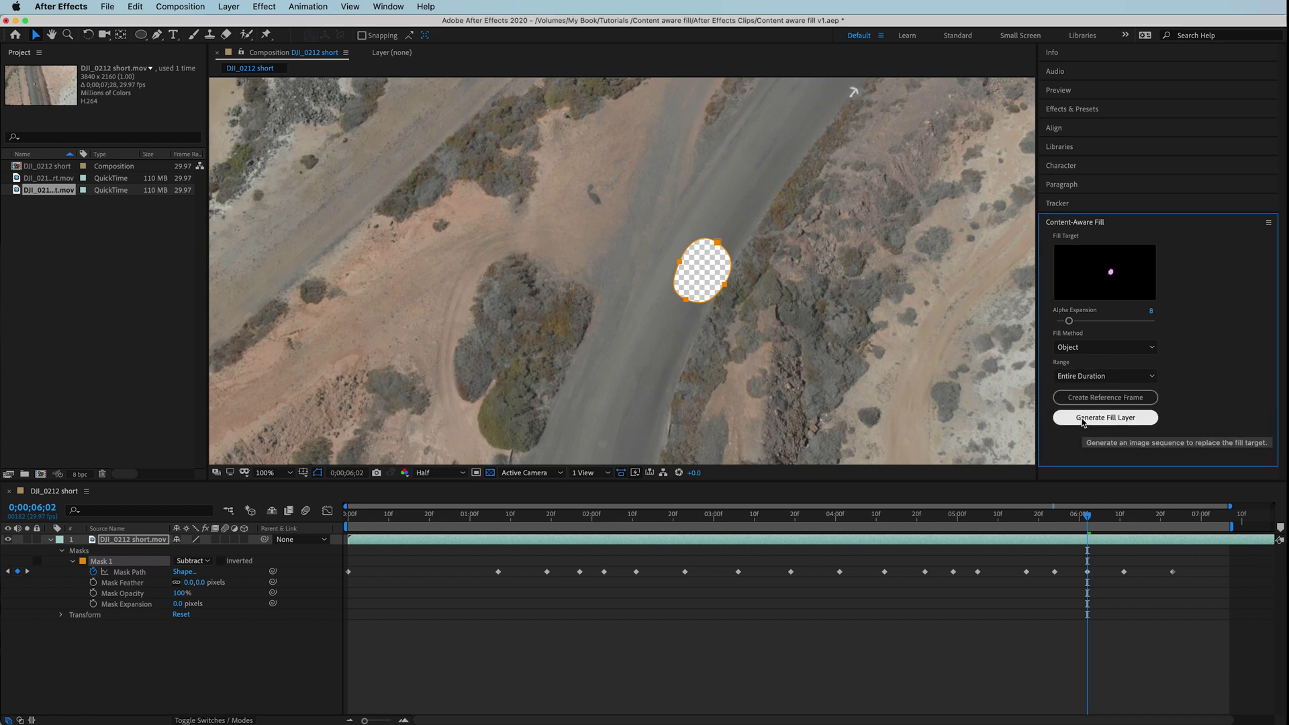
click(1117, 418)
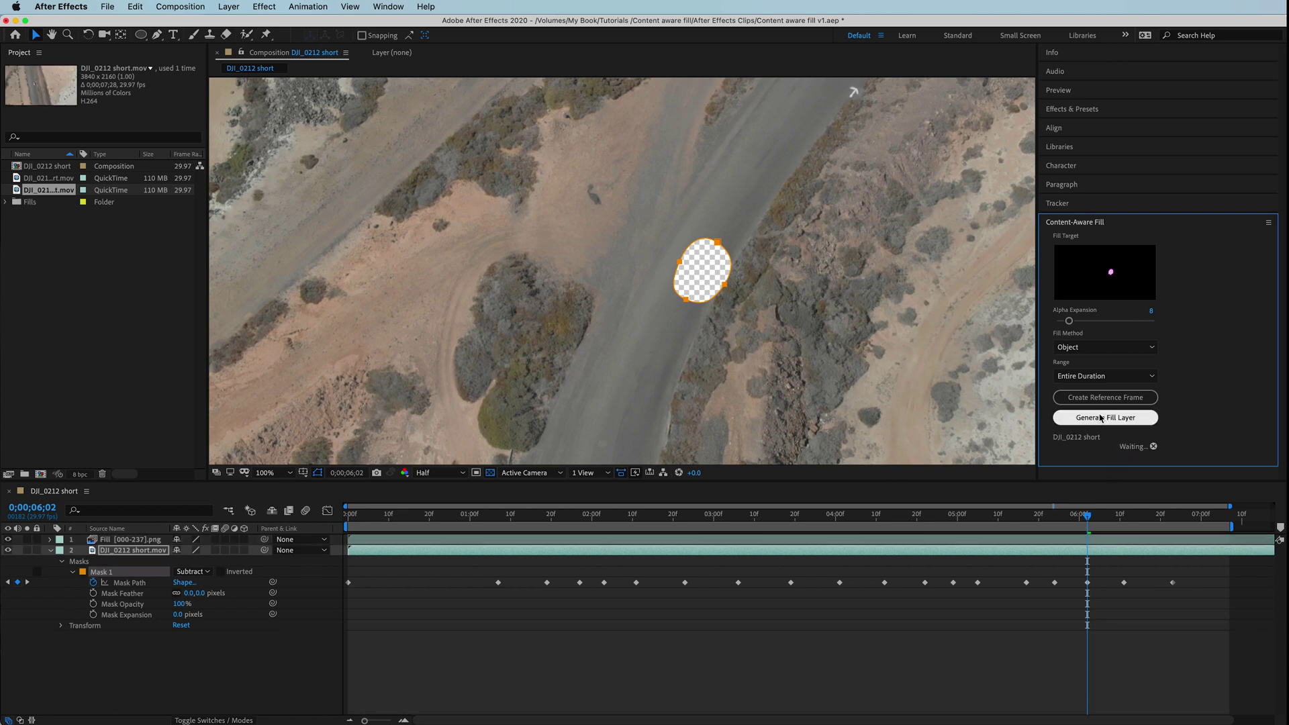
Step: Select the fill layer and the masked clip in turn, and briefly preview the filled footage from the first frame
click(115, 541)
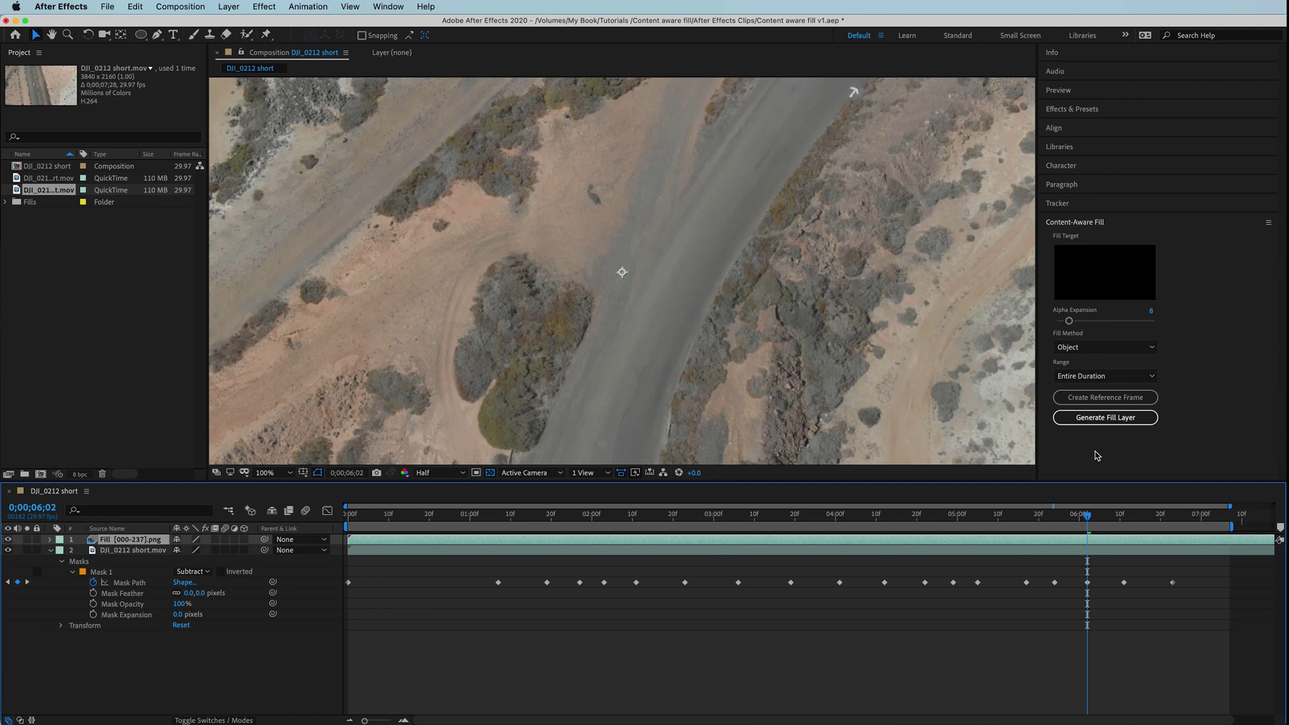
click(115, 551)
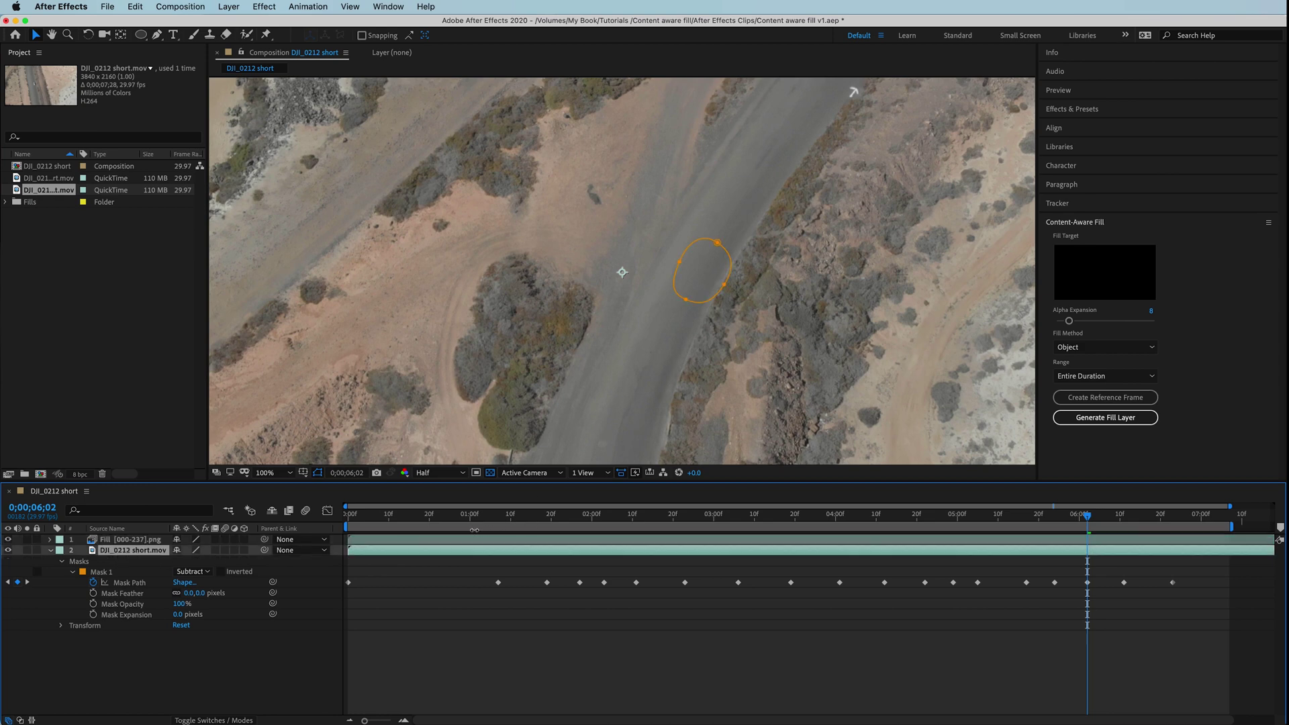
drag(356, 515, 349, 516)
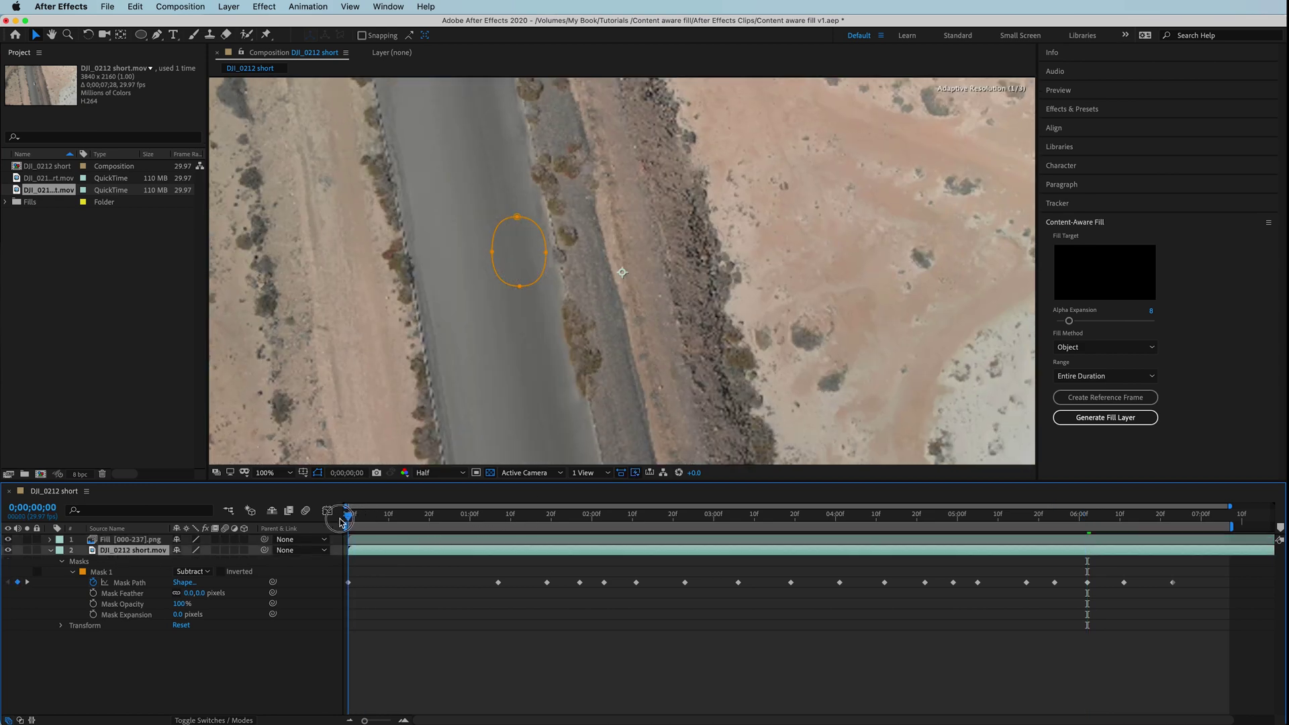
key(space)
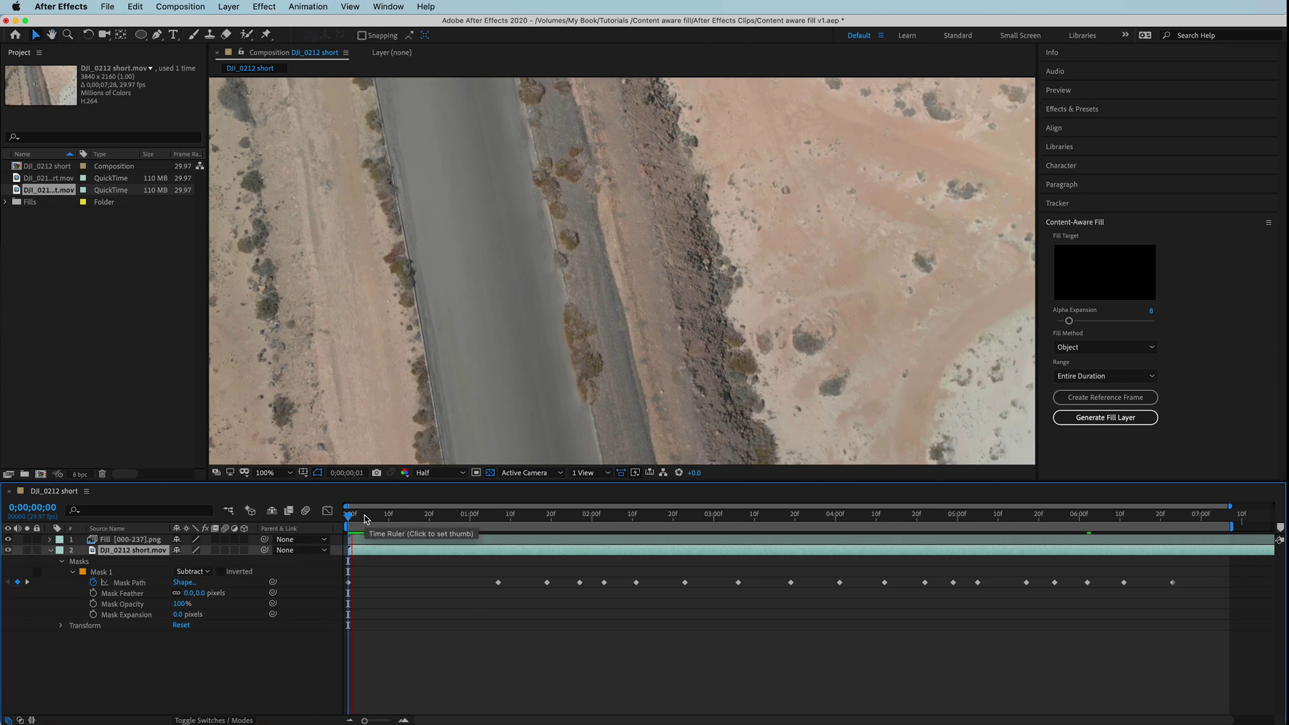
key(space)
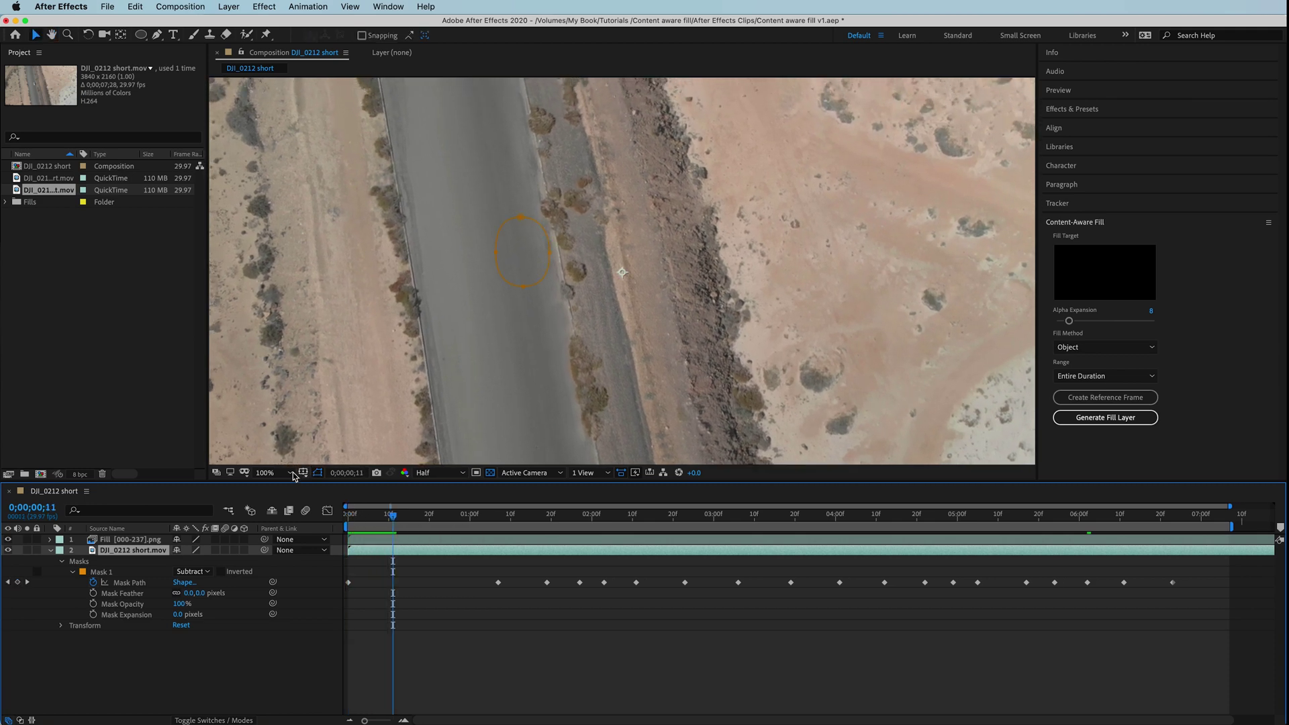
Step: Fit the whole frame in the viewer and play the filled clip to check the car's removal
click(272, 473)
click(280, 487)
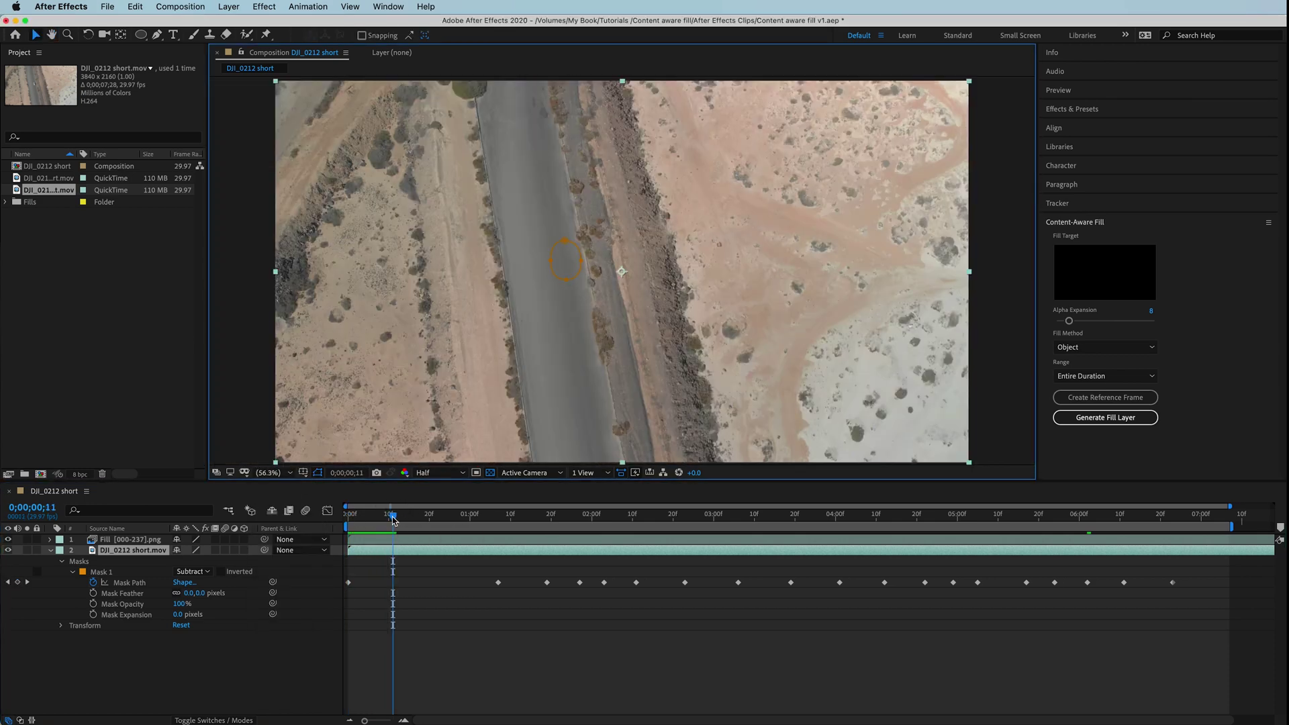
key(space)
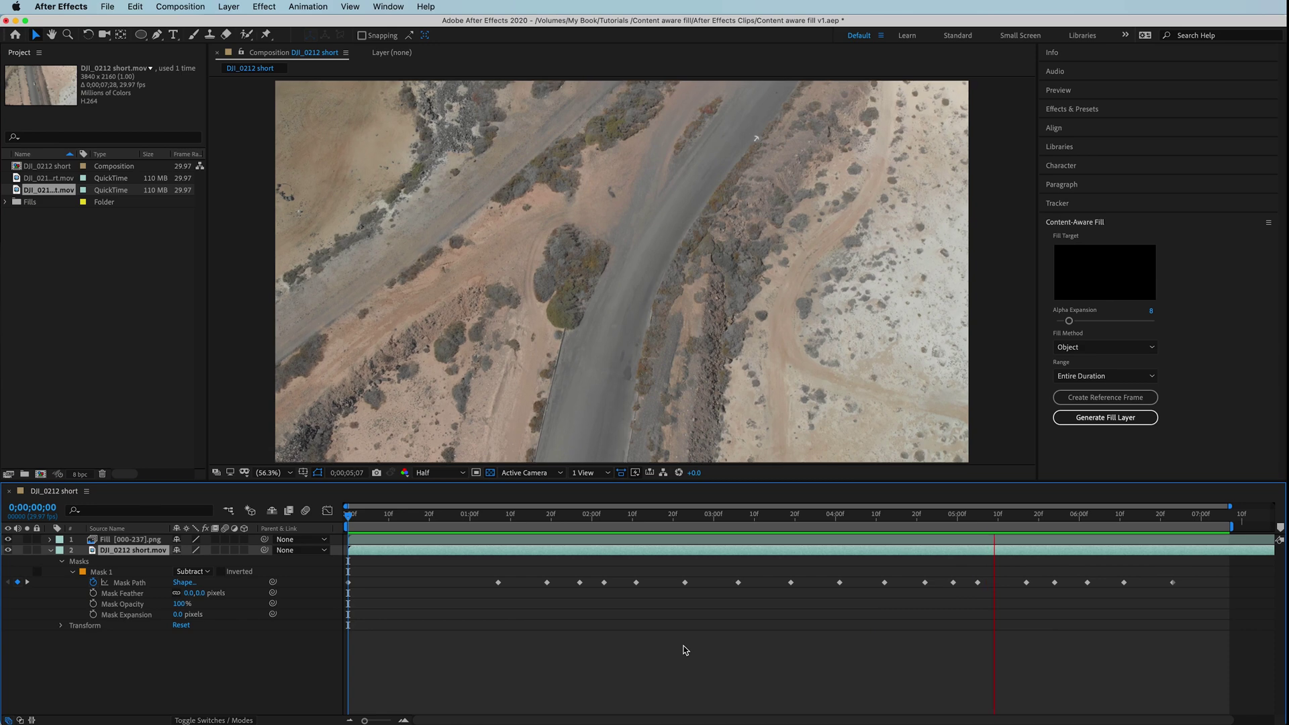
click(409, 515)
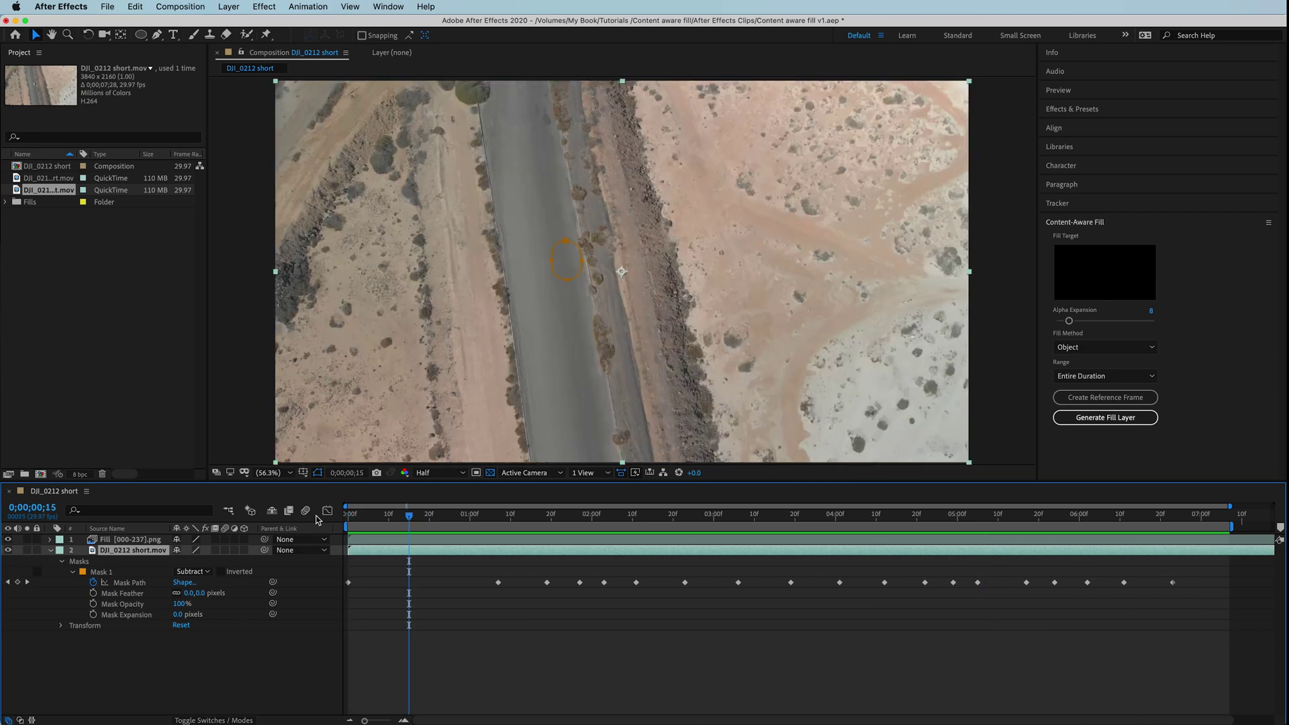
Step: Inspect the filled road area at 100% and 200% magnification, playing the clip again from the first frame
click(273, 475)
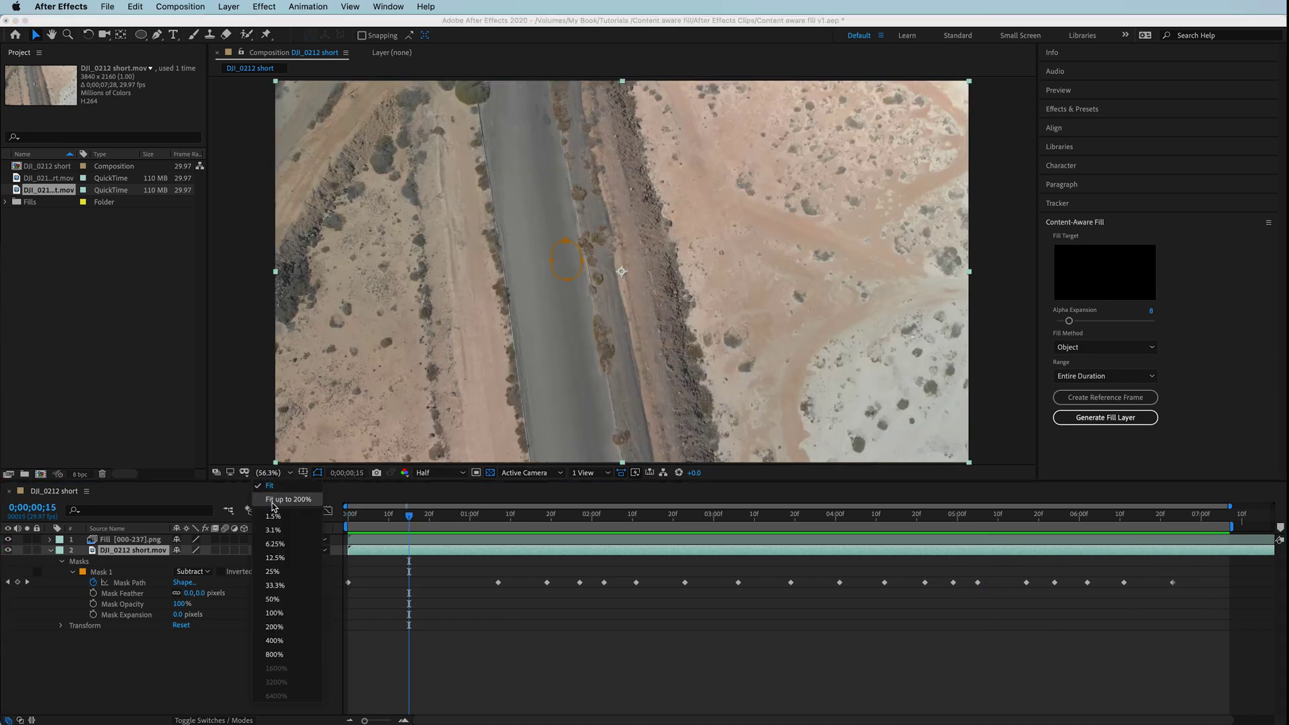
click(274, 613)
drag(390, 522, 349, 520)
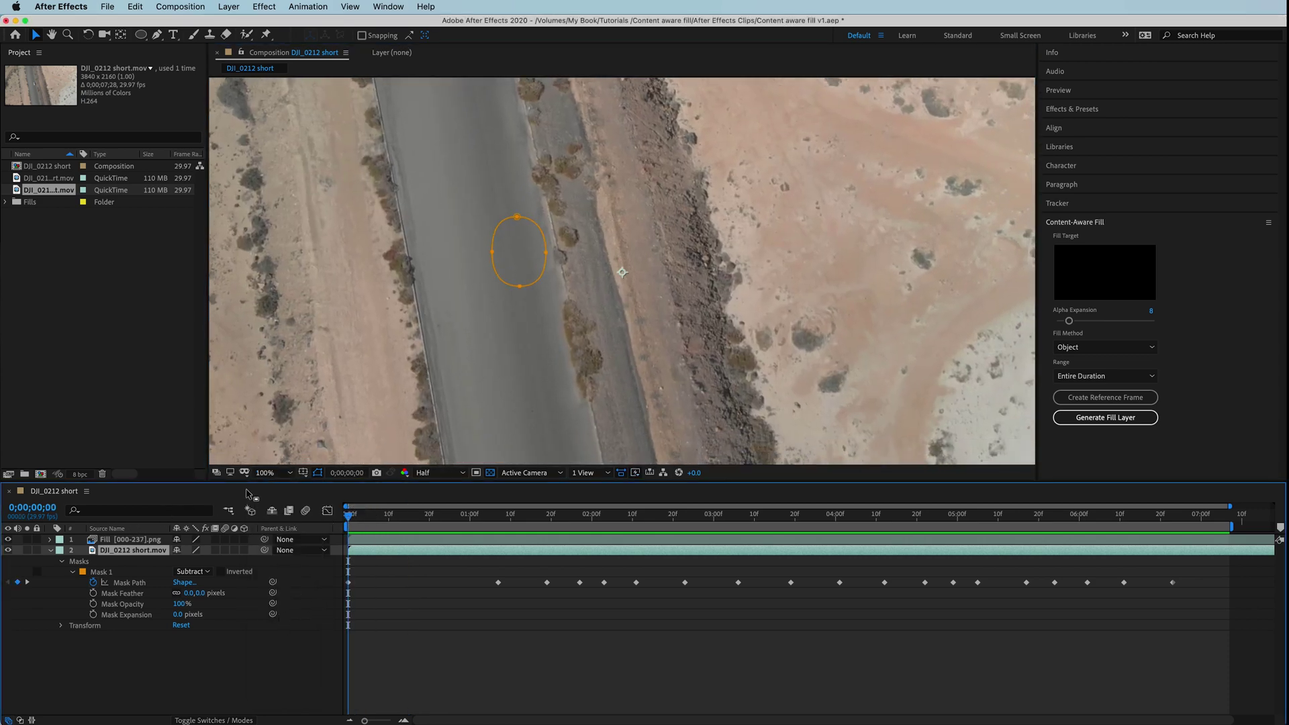
click(270, 474)
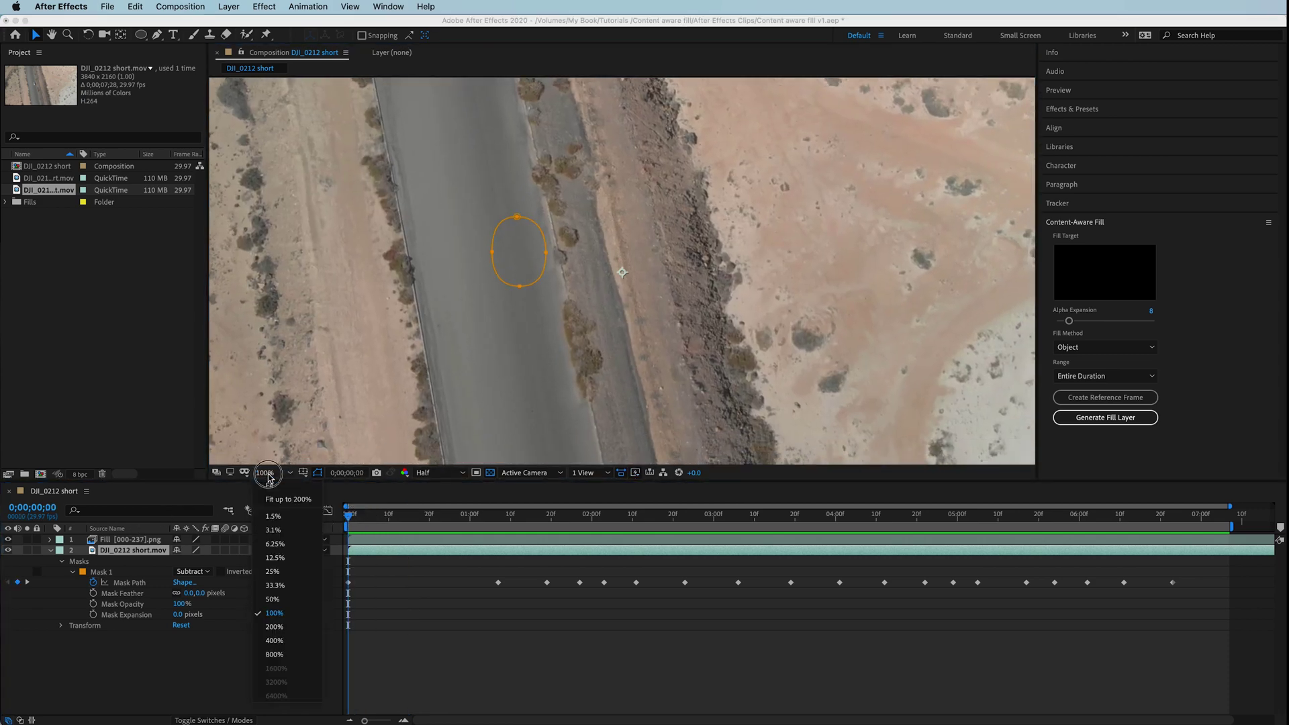
click(274, 628)
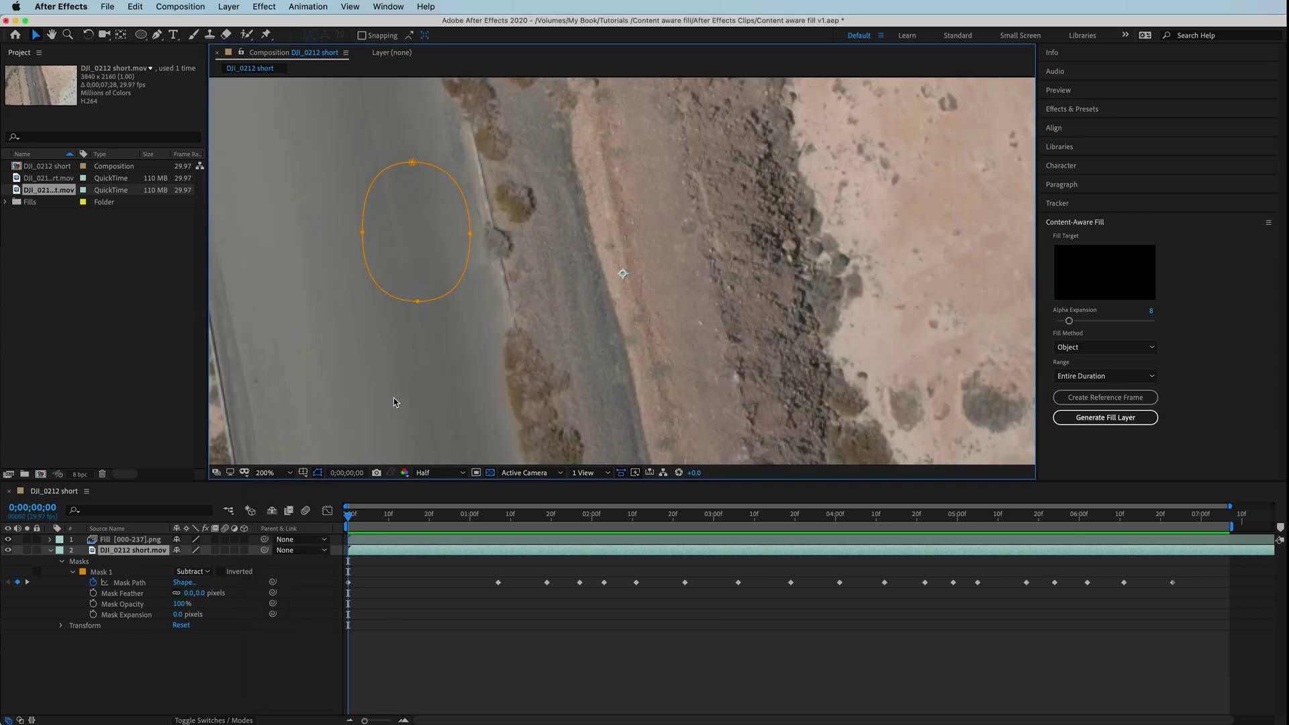
drag(375, 518, 347, 521)
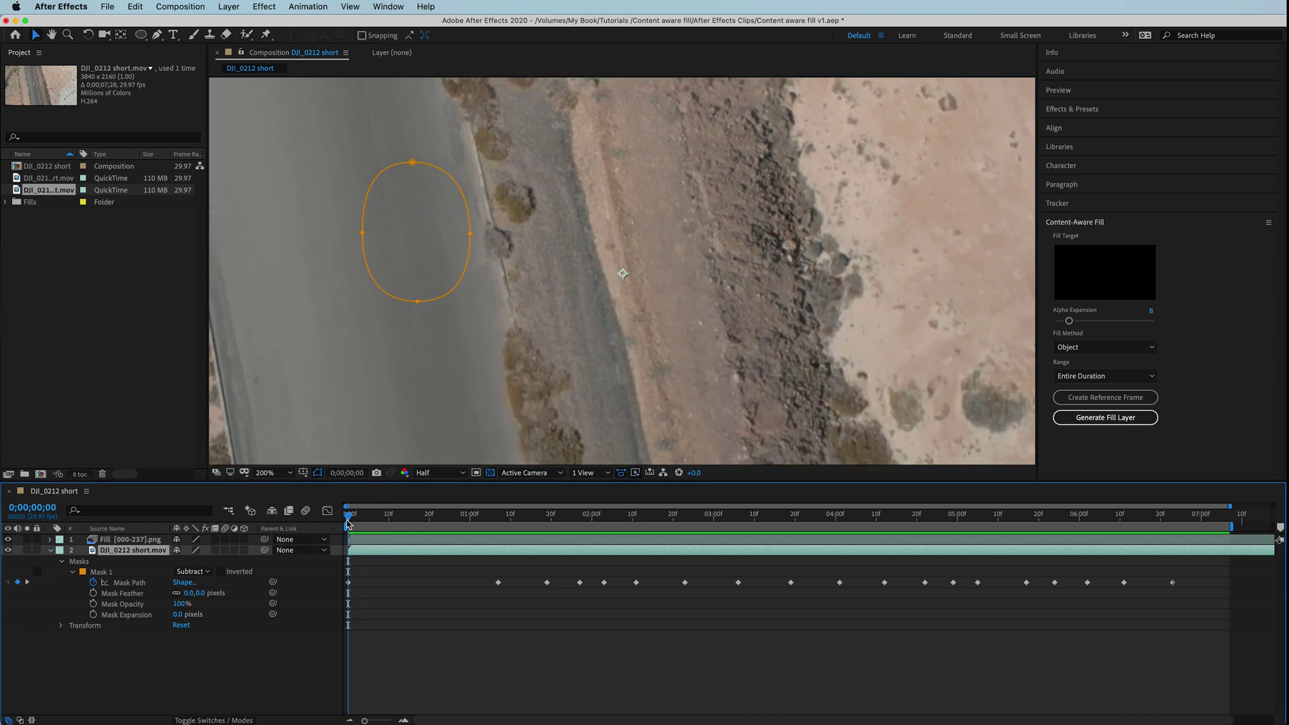
key(space)
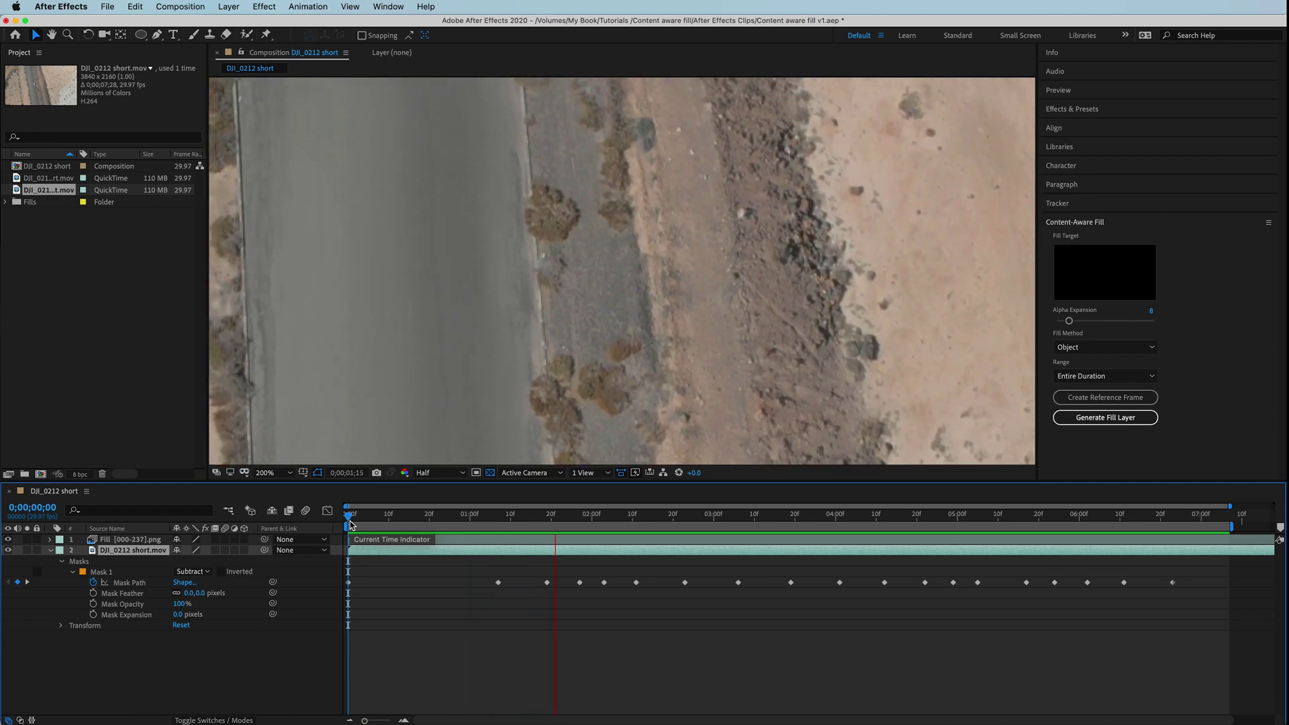